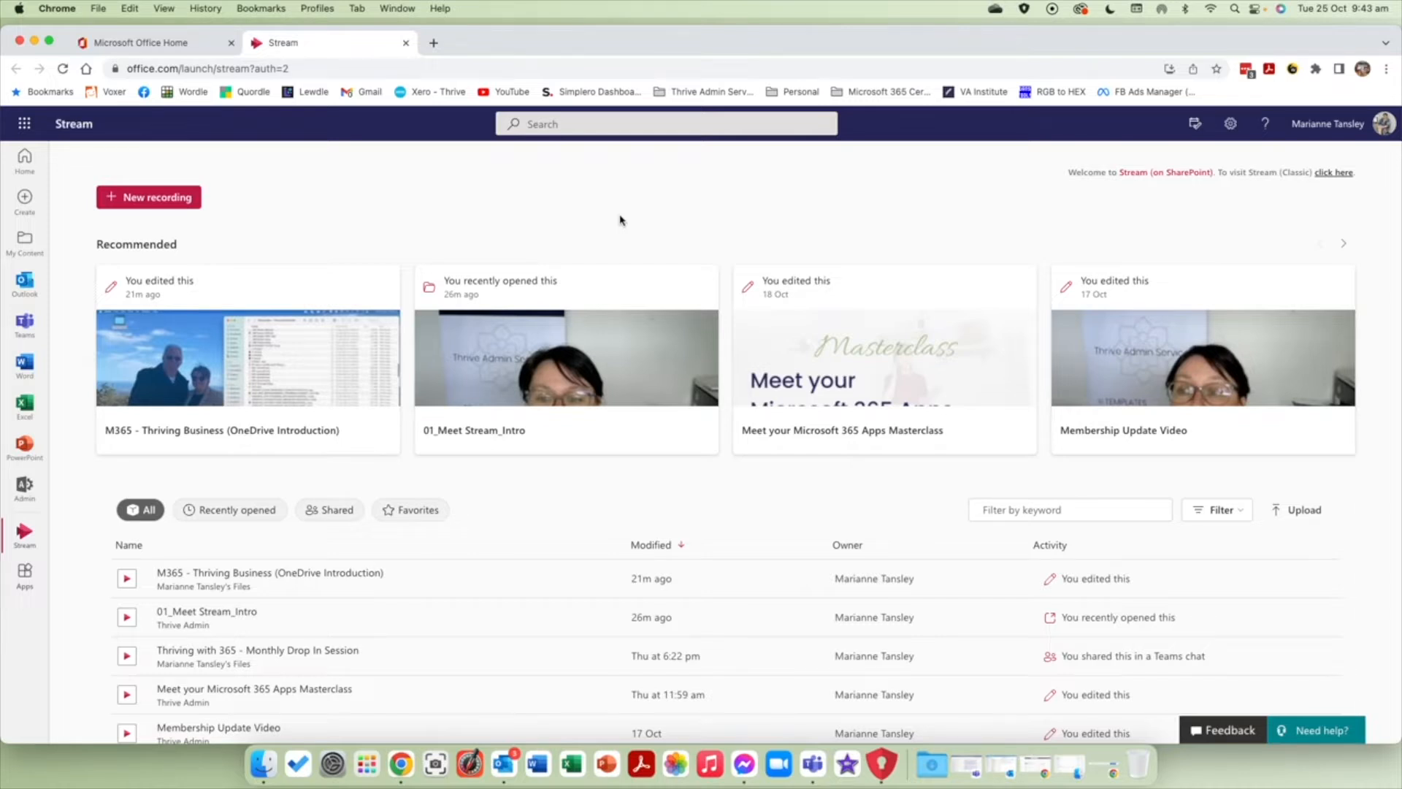
- Look through the full list of videos on the Stream start page, including their owners and recent activity
scroll(127, 582, "down", 1)
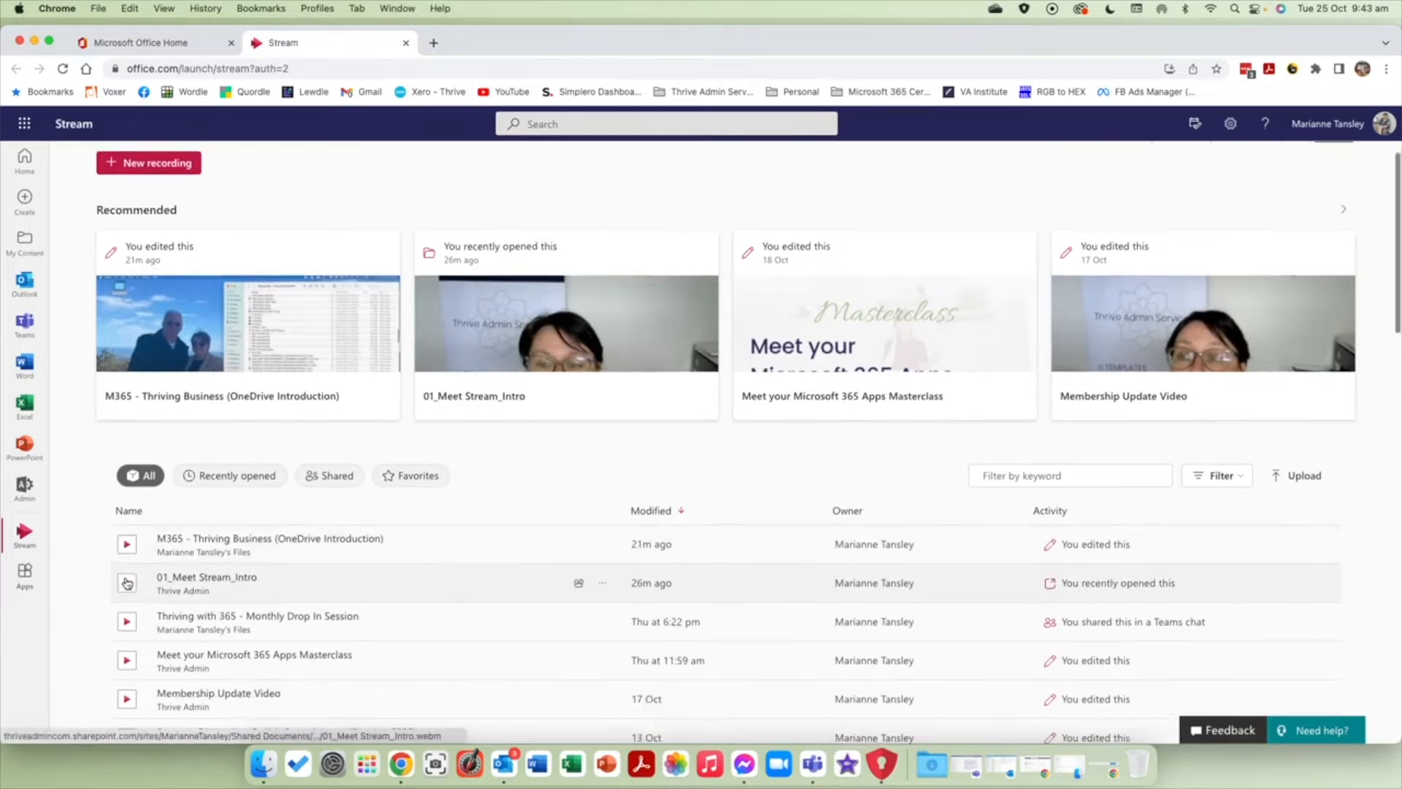
scroll(127, 583, "down", 10)
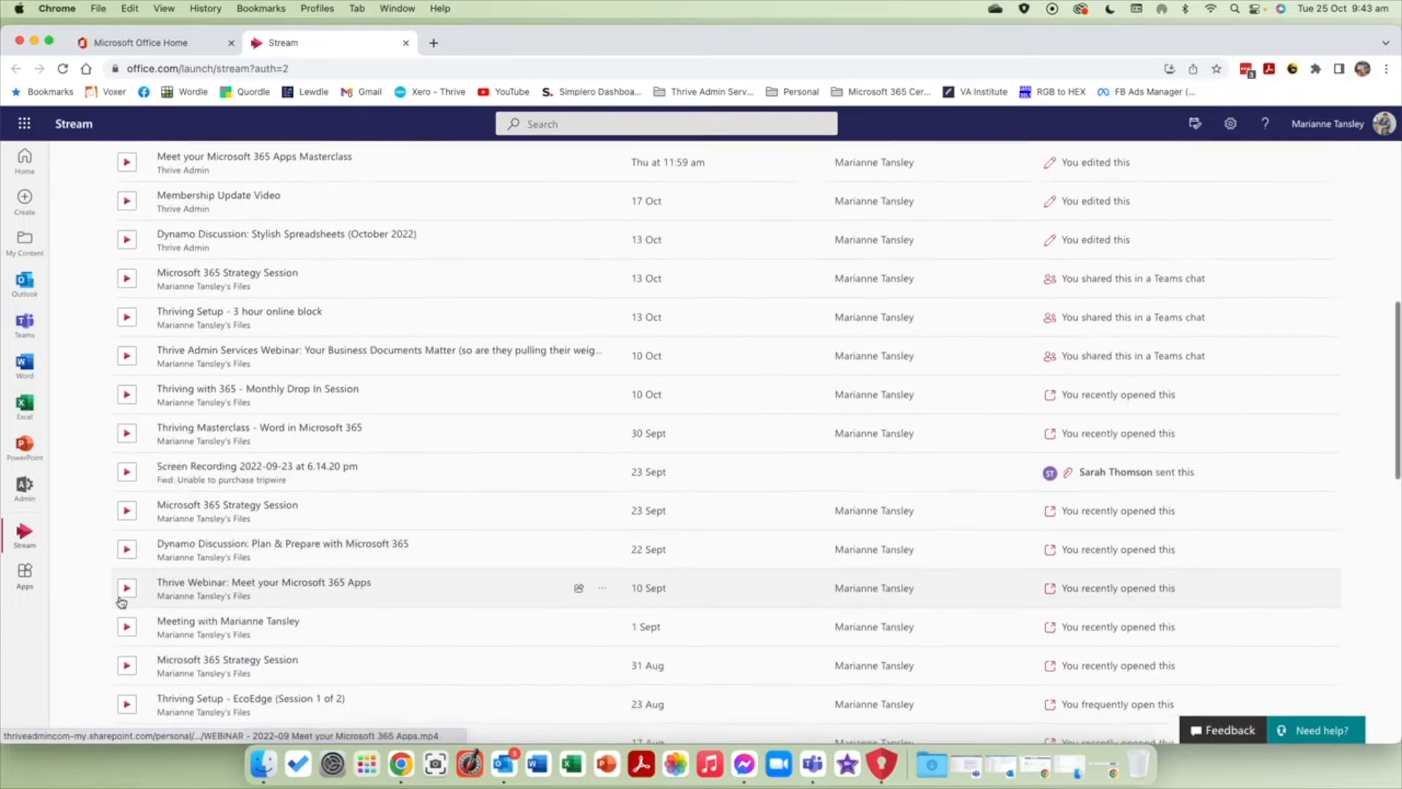
scroll(121, 602, "down", 13)
scroll(130, 686, "down", 6)
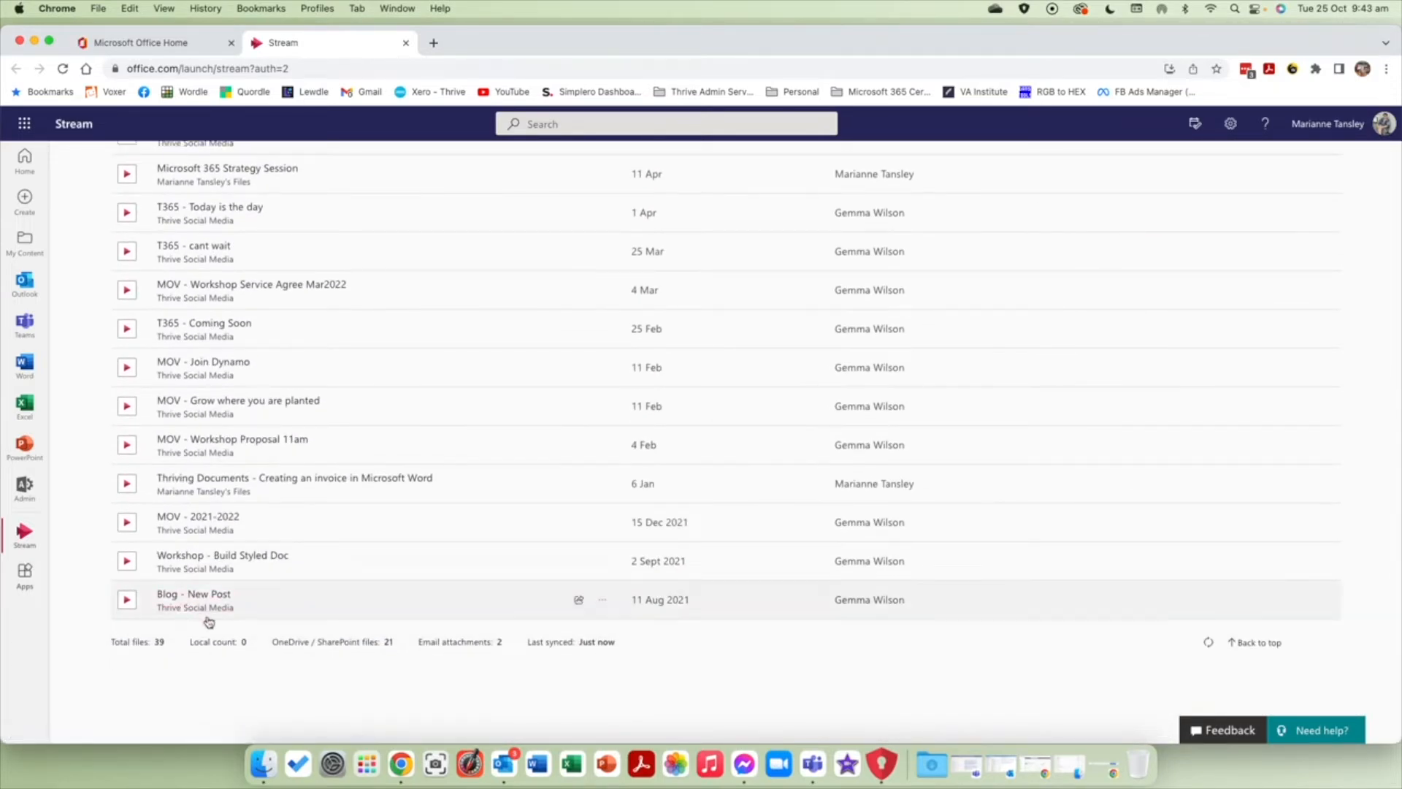
scroll(375, 589, "up", 20)
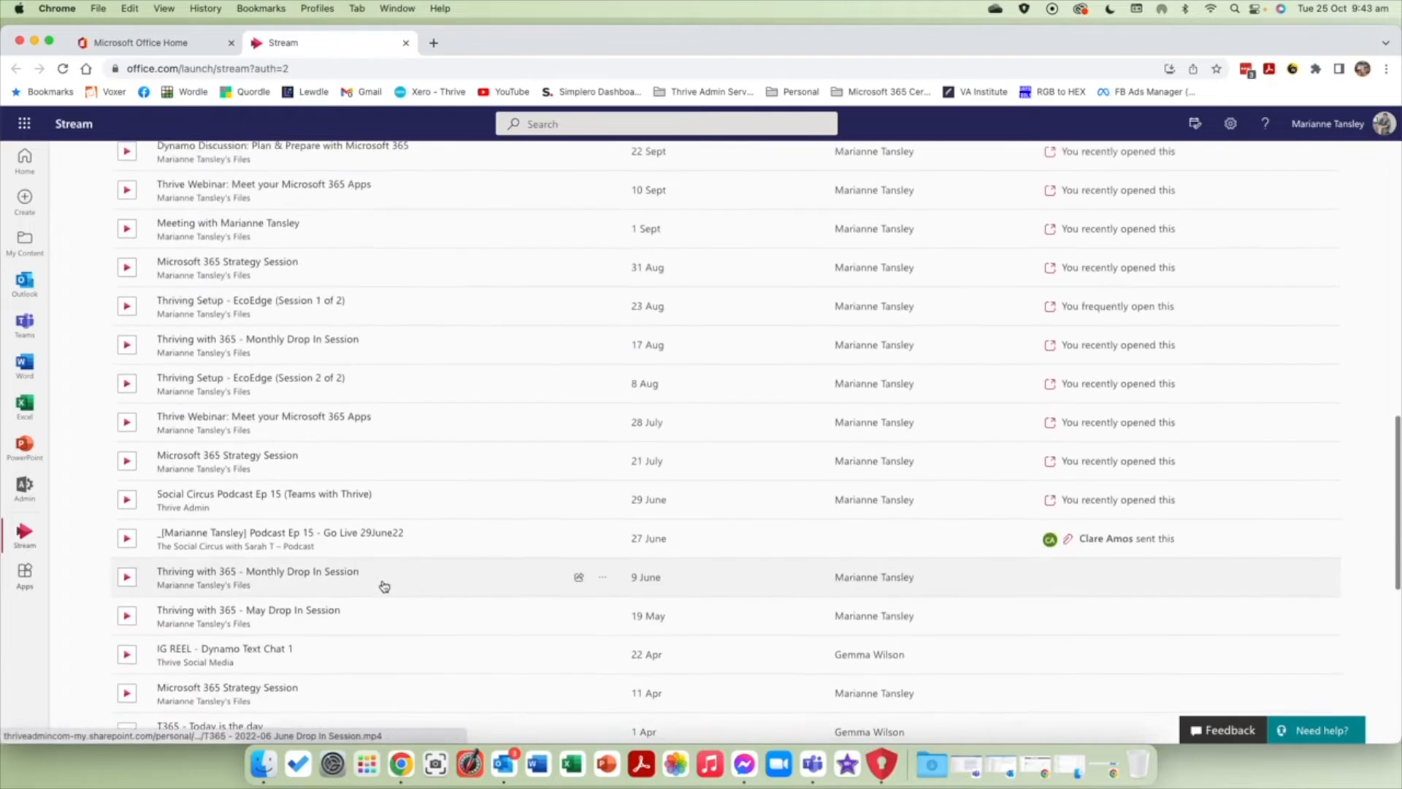
scroll(383, 586, "up", 6)
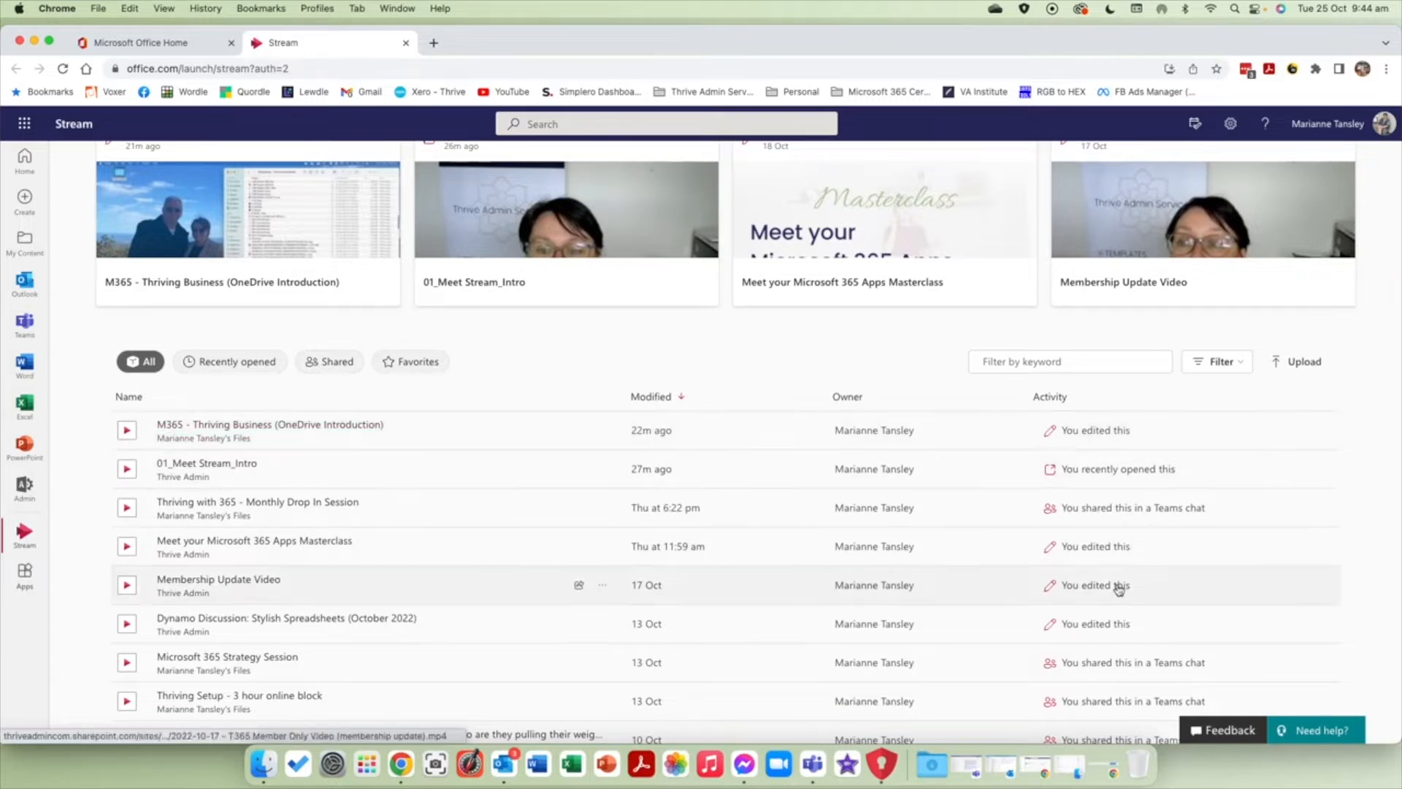
scroll(1099, 585, "up", 3)
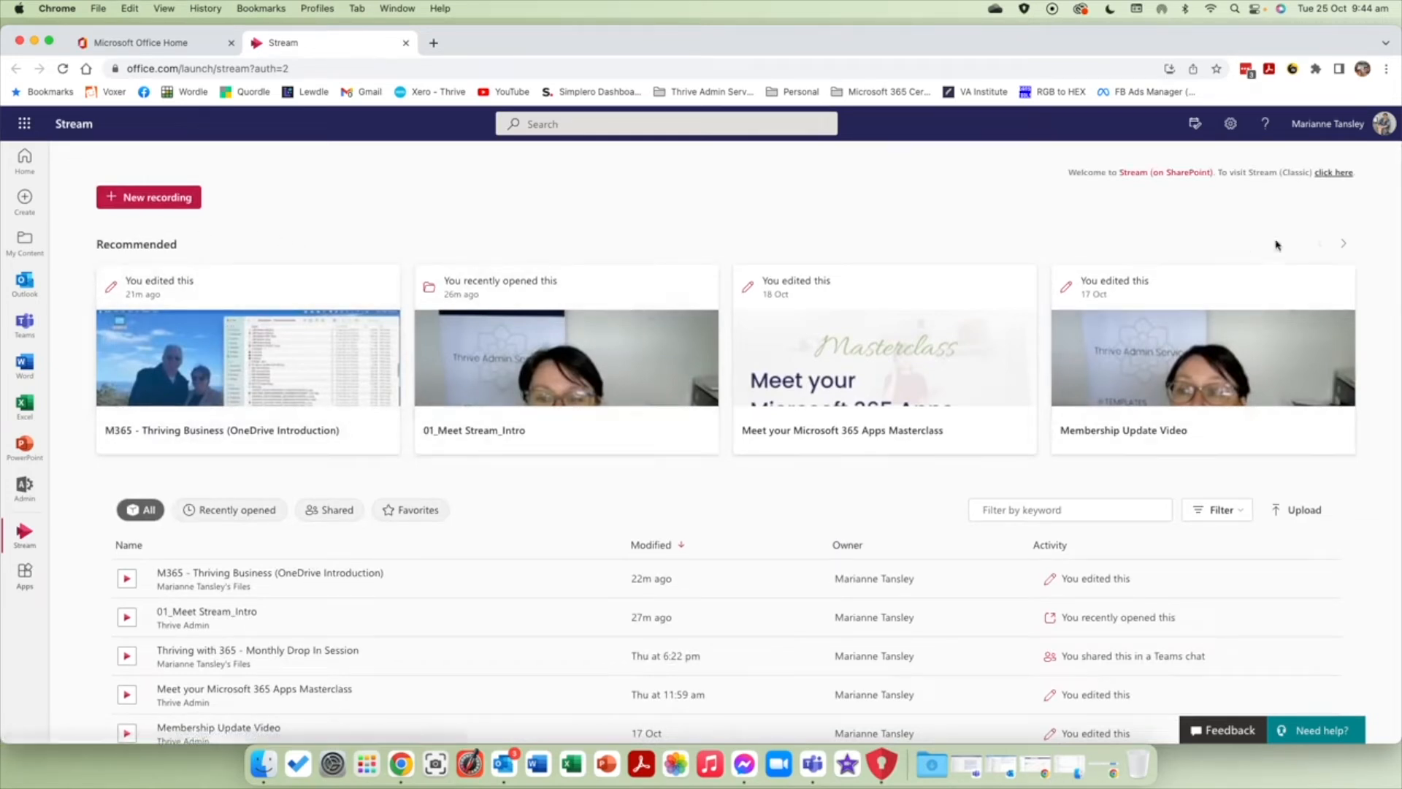
- Page through all the Recommended videos and return to the first set
left_click(1343, 244)
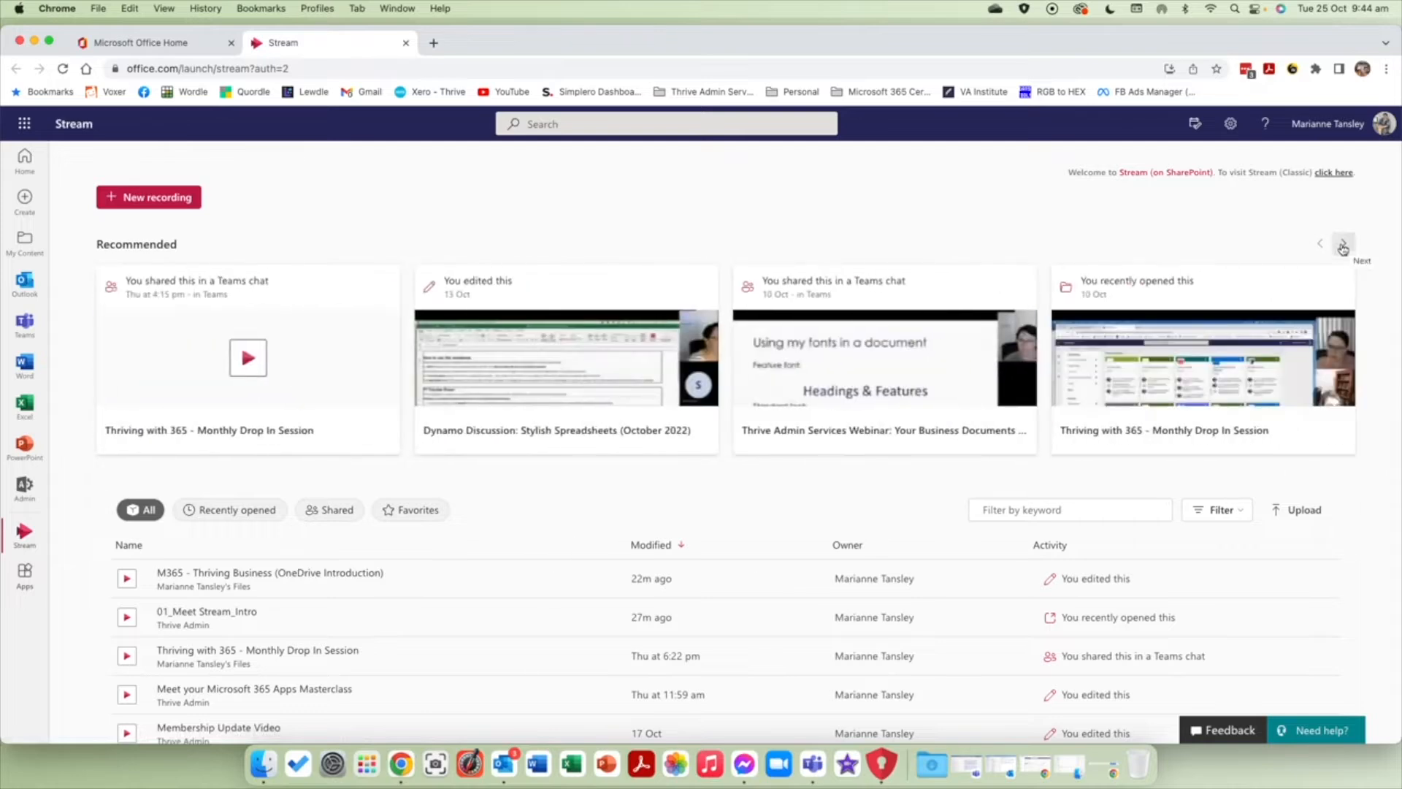
left_click(1343, 246)
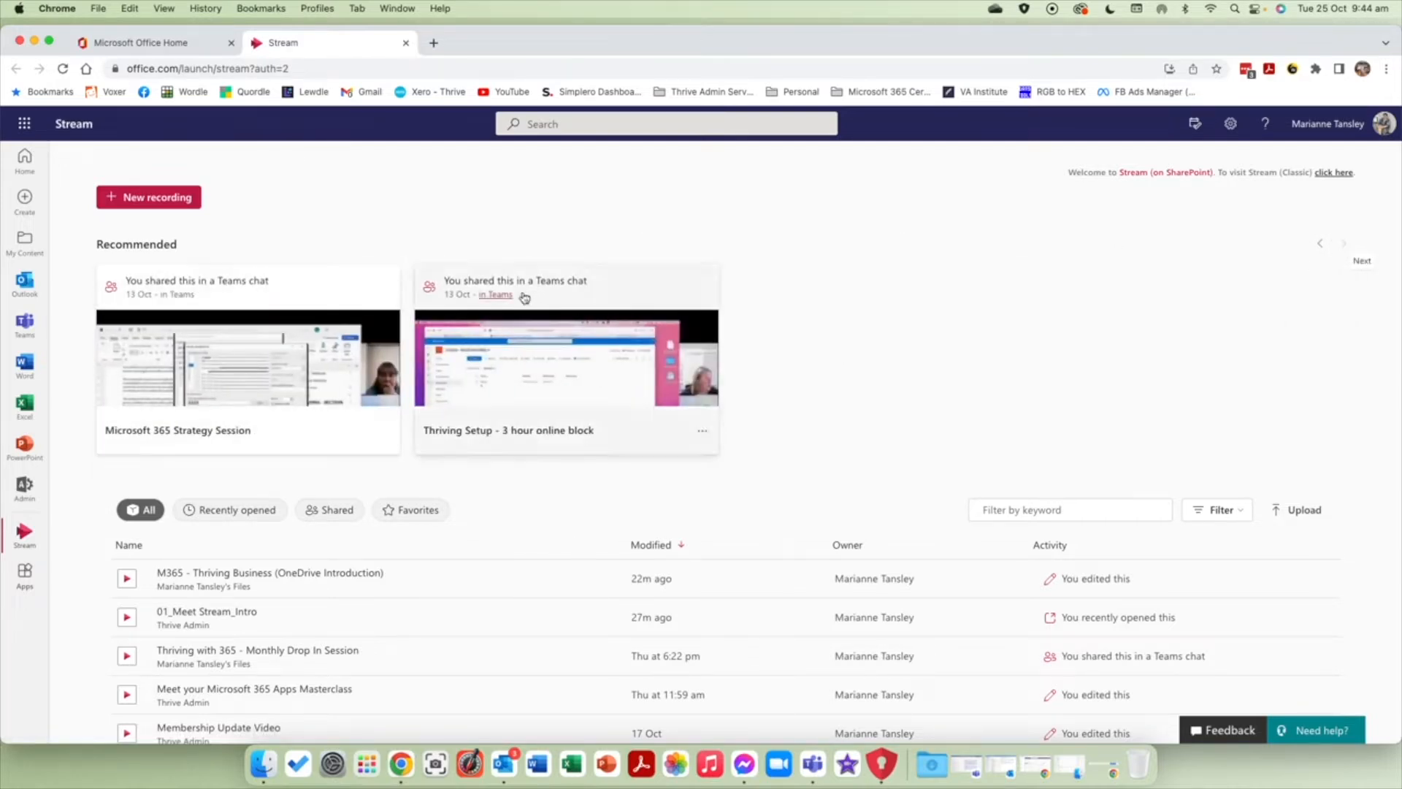
left_click(1317, 245)
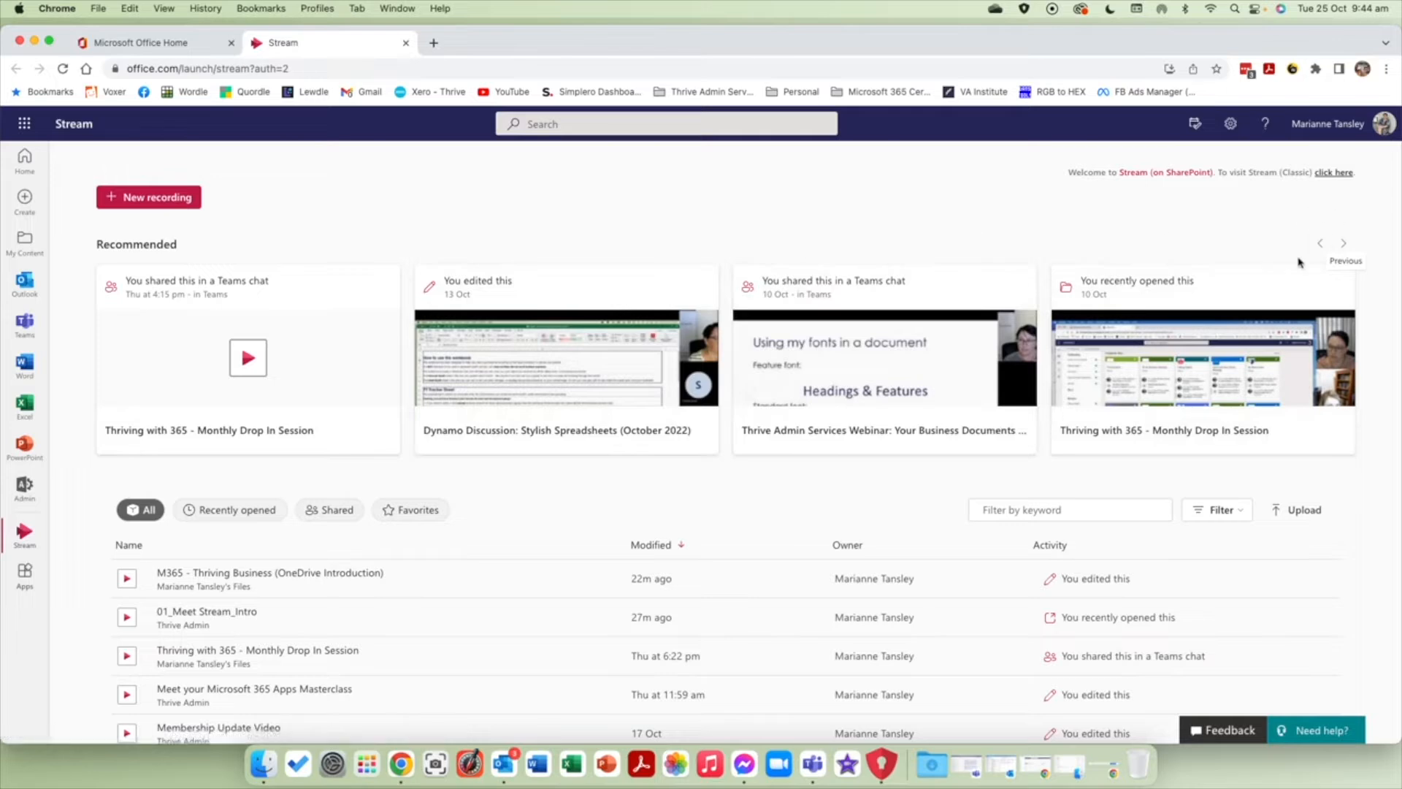
left_click(1323, 245)
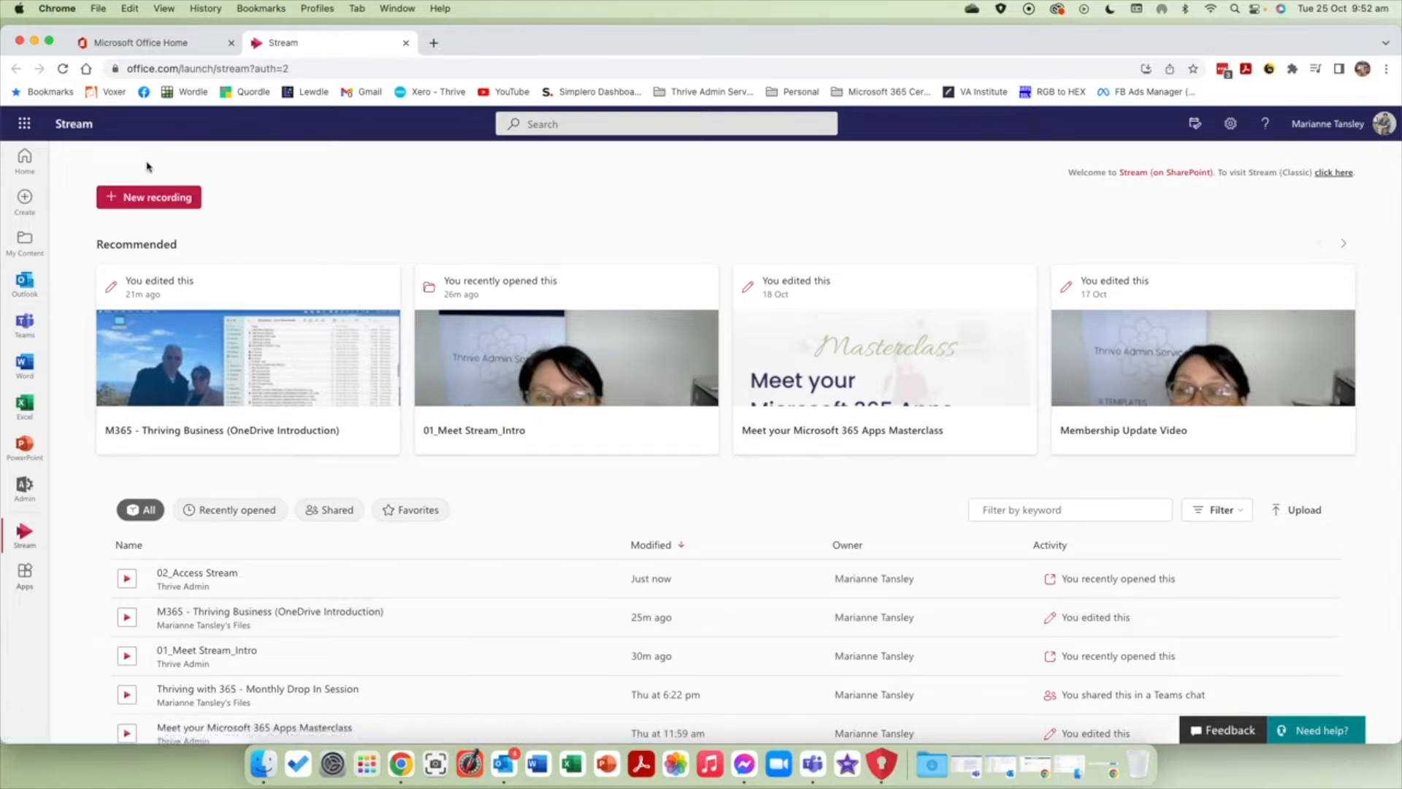
- Create a new recording in screen recording mode and set its microphone to Blue Snowball
left_click(148, 204)
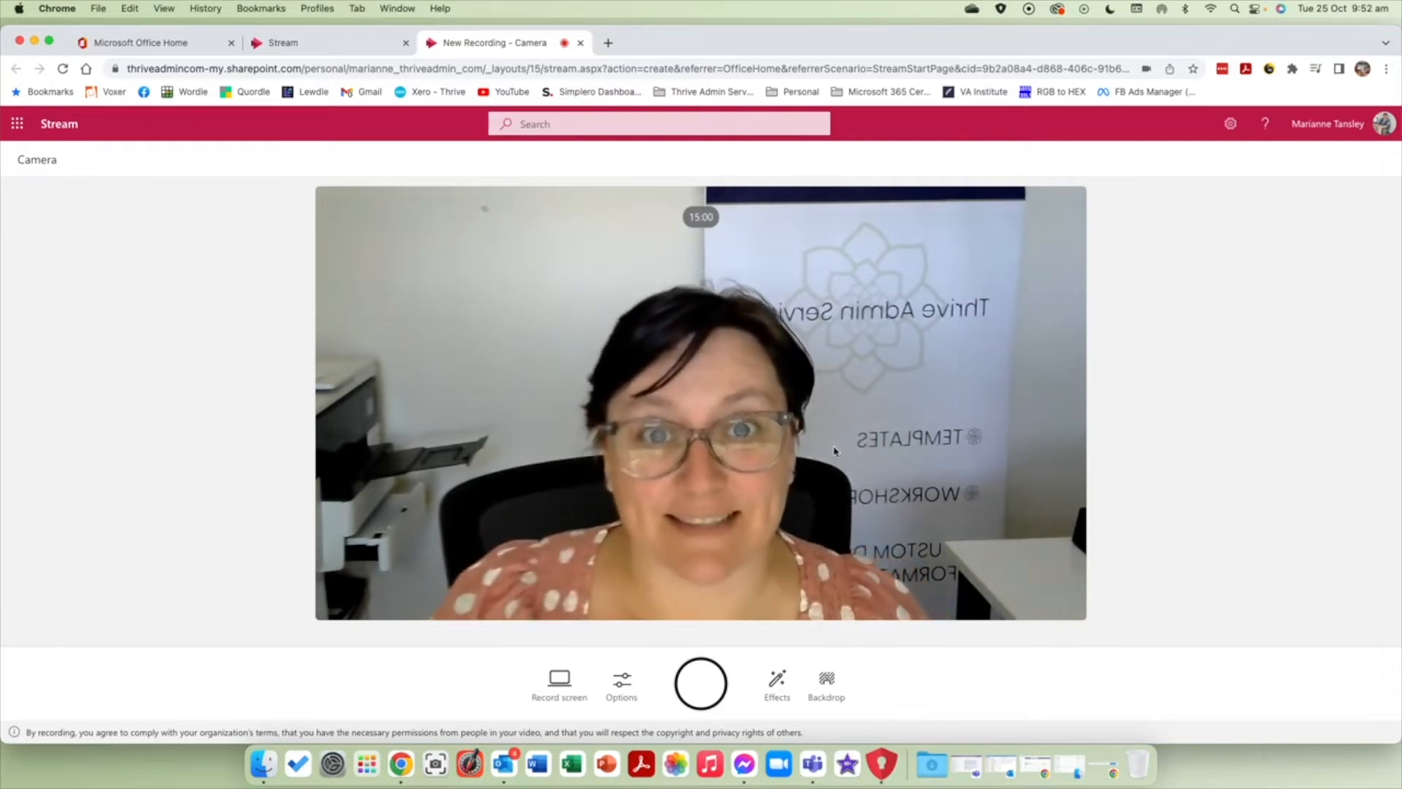
left_click(556, 688)
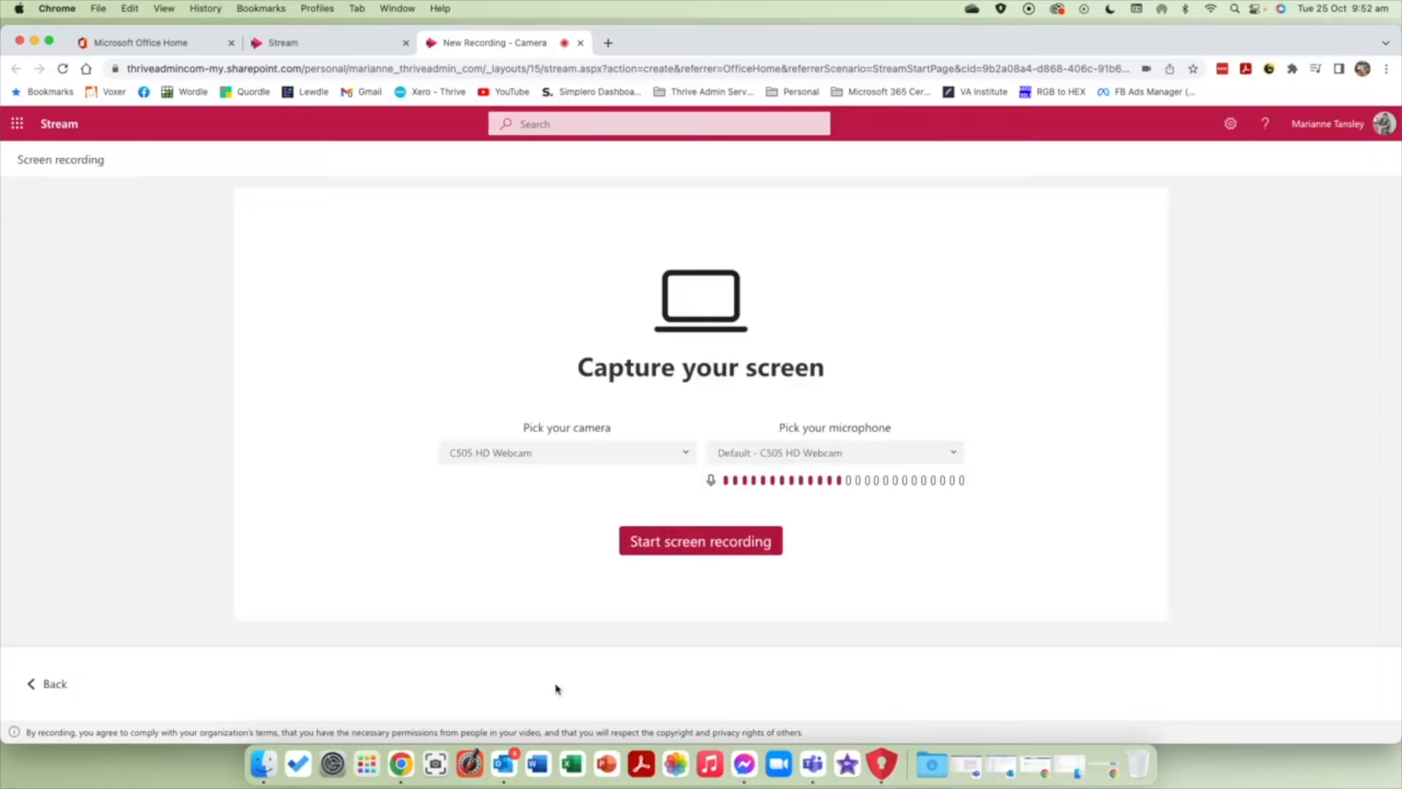
left_click(531, 456)
left_click(530, 456)
left_click(867, 457)
left_click(869, 459)
left_click(869, 458)
scroll(839, 529, "down", 2)
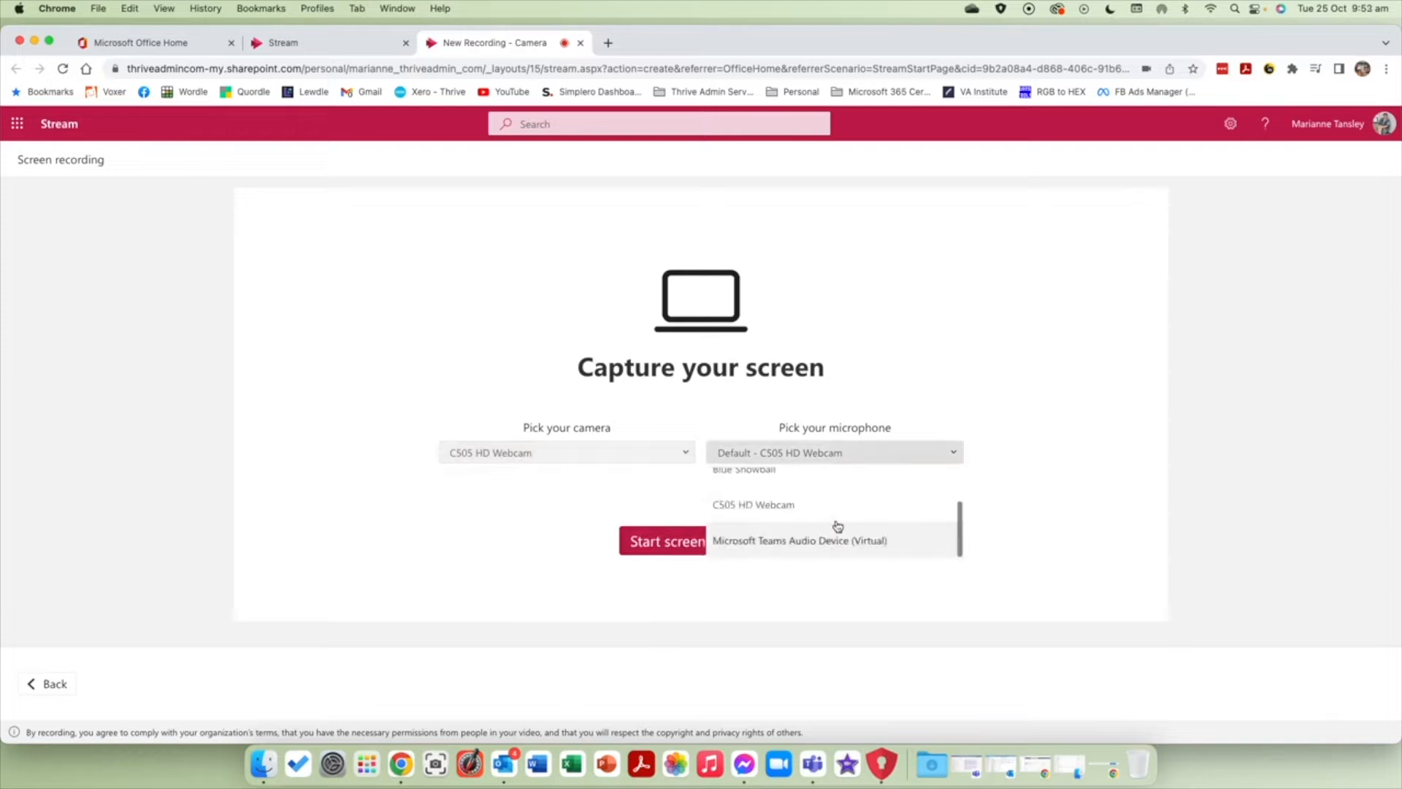
left_click(752, 482)
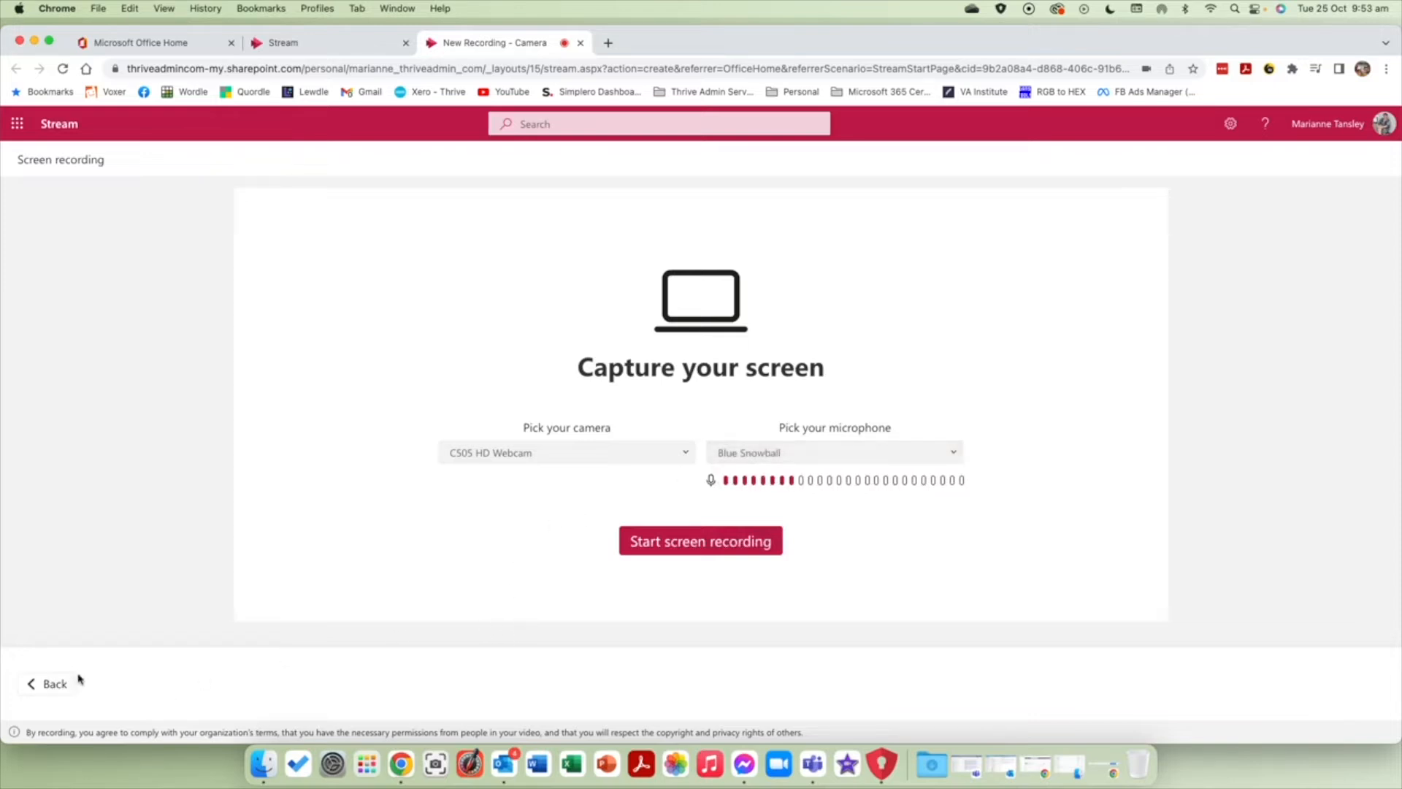
- Return to camera recording mode and turn on Mirror video so the camera image is flipped
left_click(44, 684)
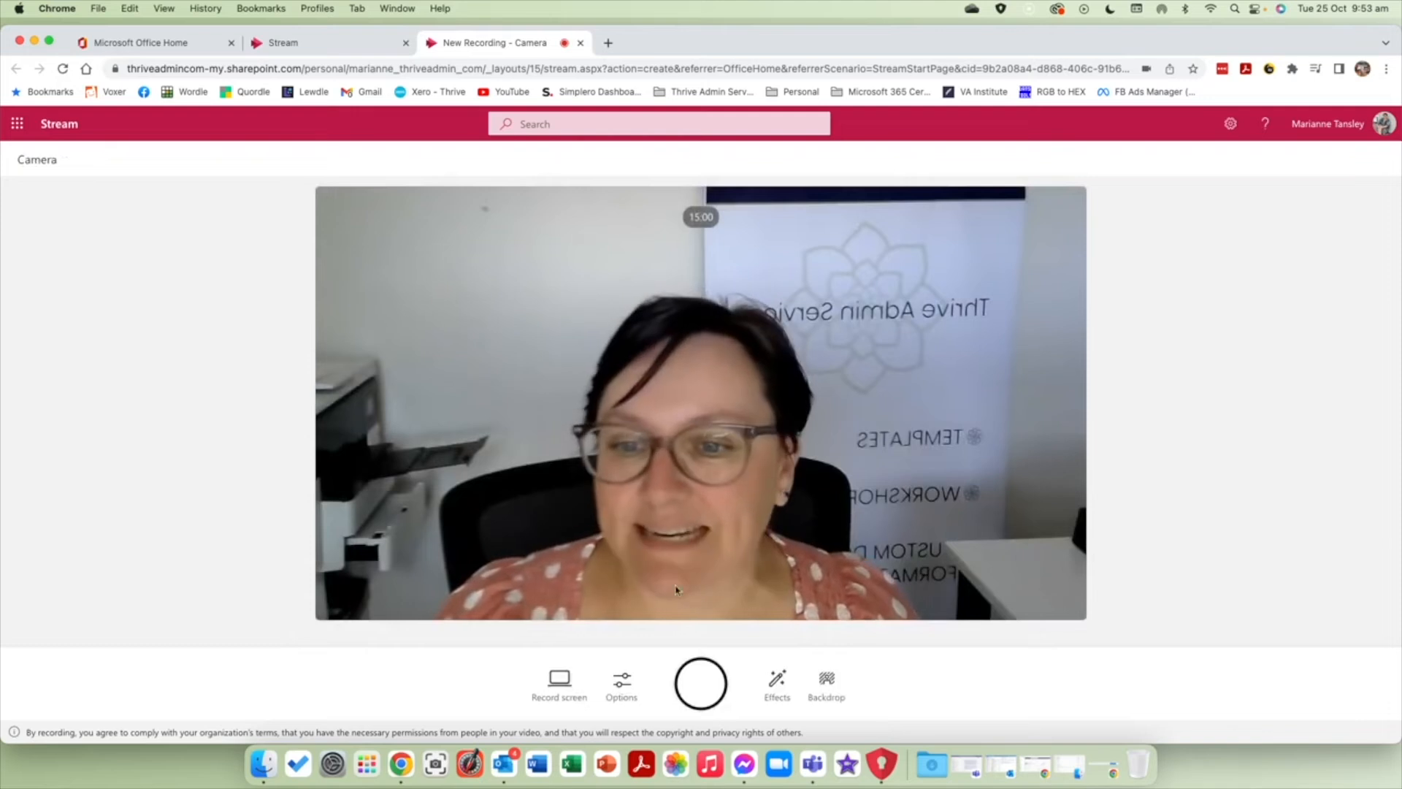
left_click(625, 691)
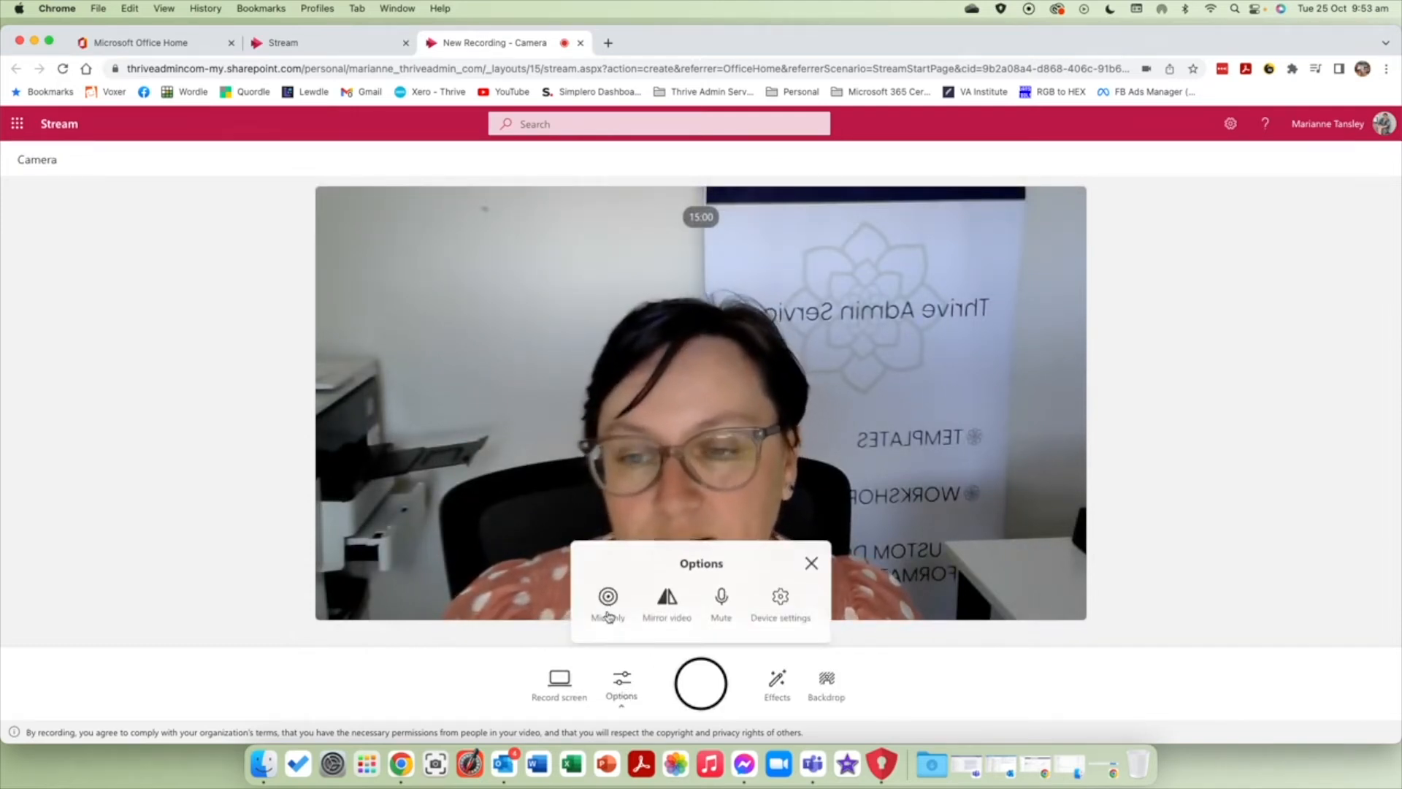
left_click(669, 596)
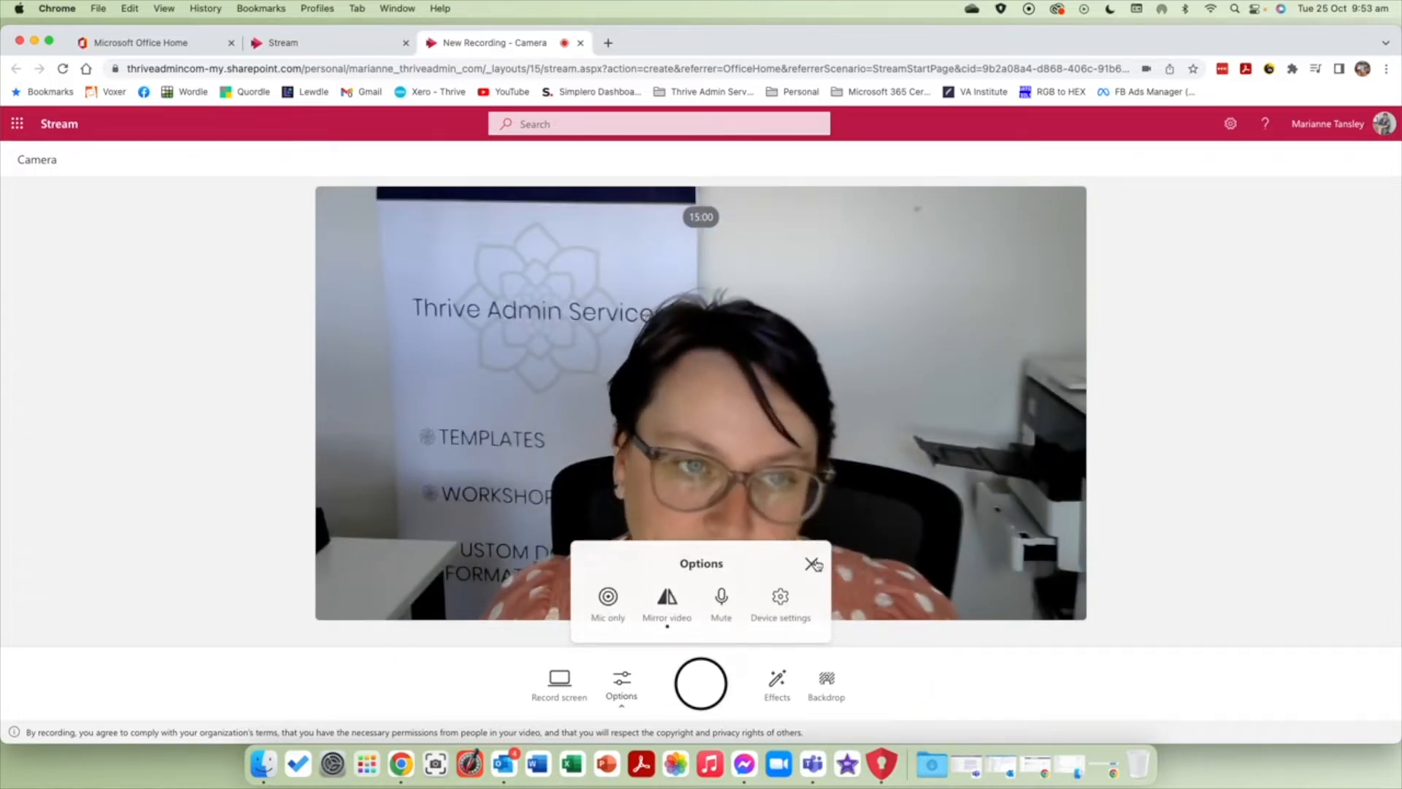
left_click(811, 562)
- Examine the available Effects and Backdrop choices for the camera recording without applying any
left_click(777, 678)
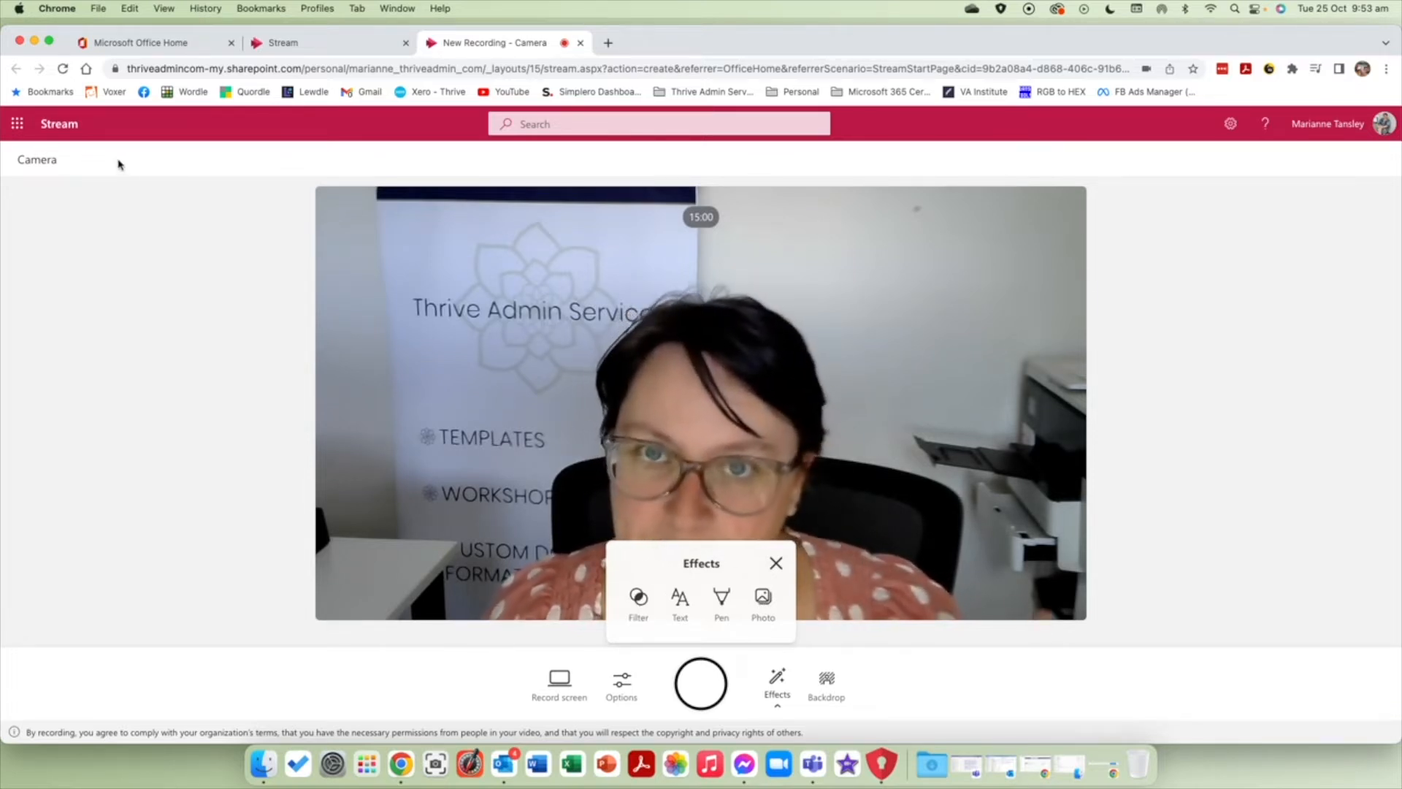
left_click(776, 563)
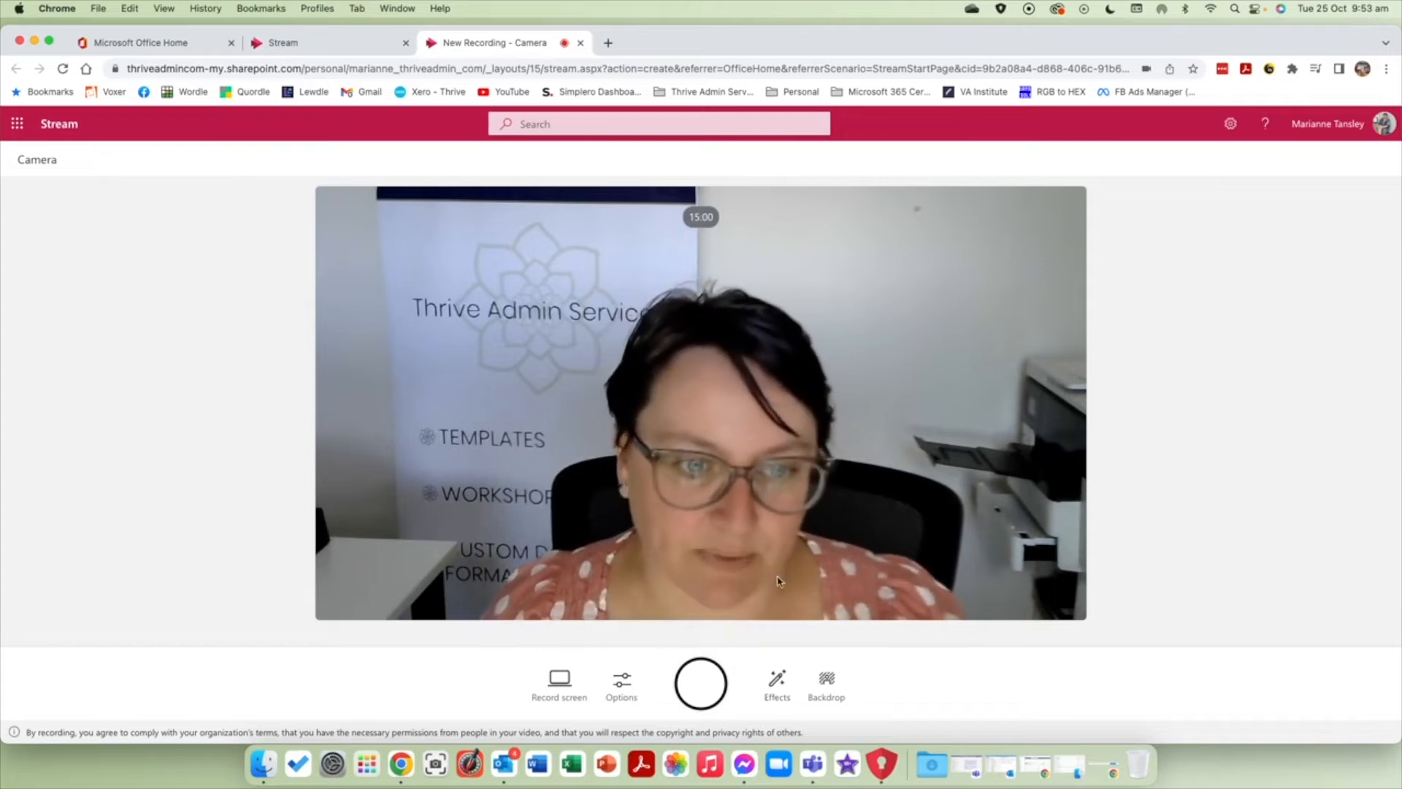
left_click(833, 690)
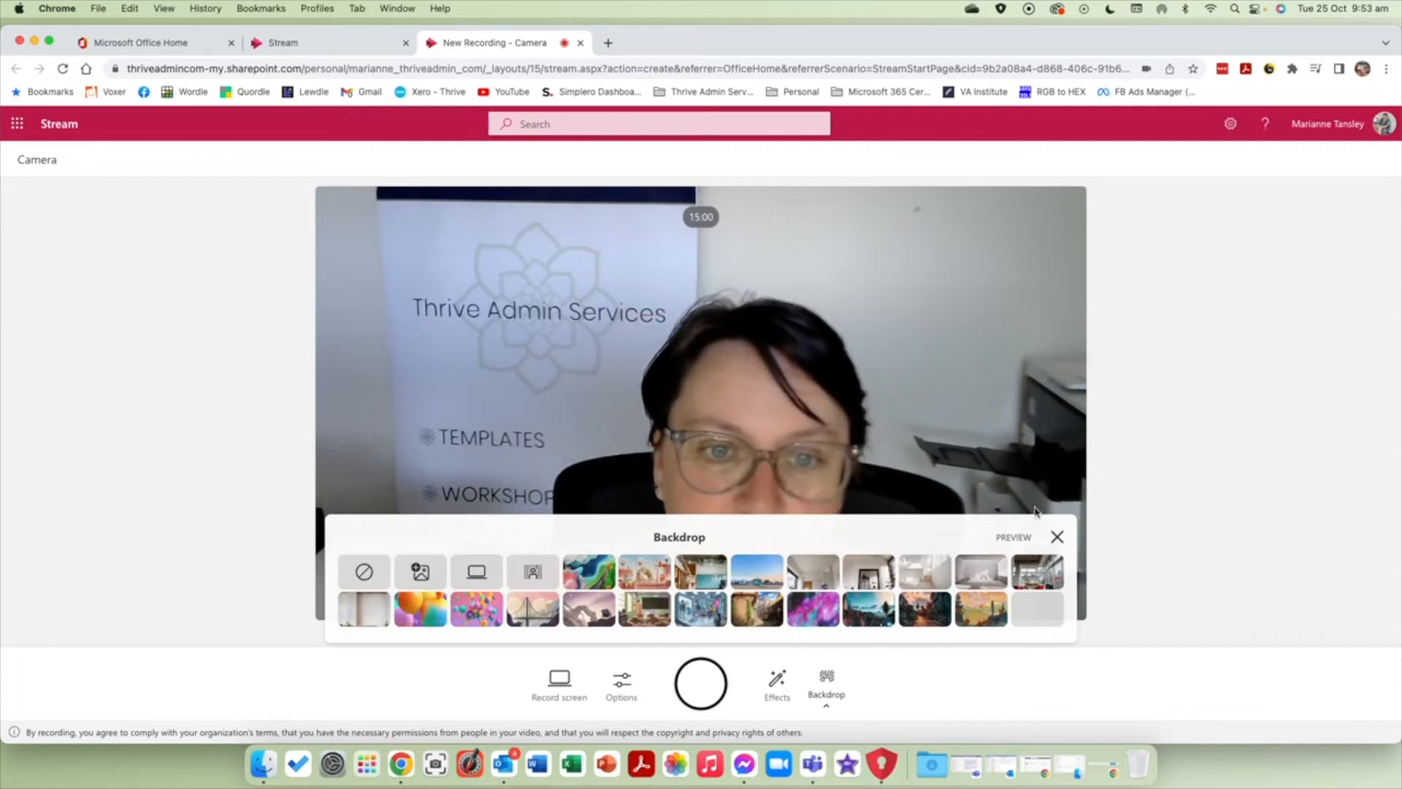
left_click(1057, 538)
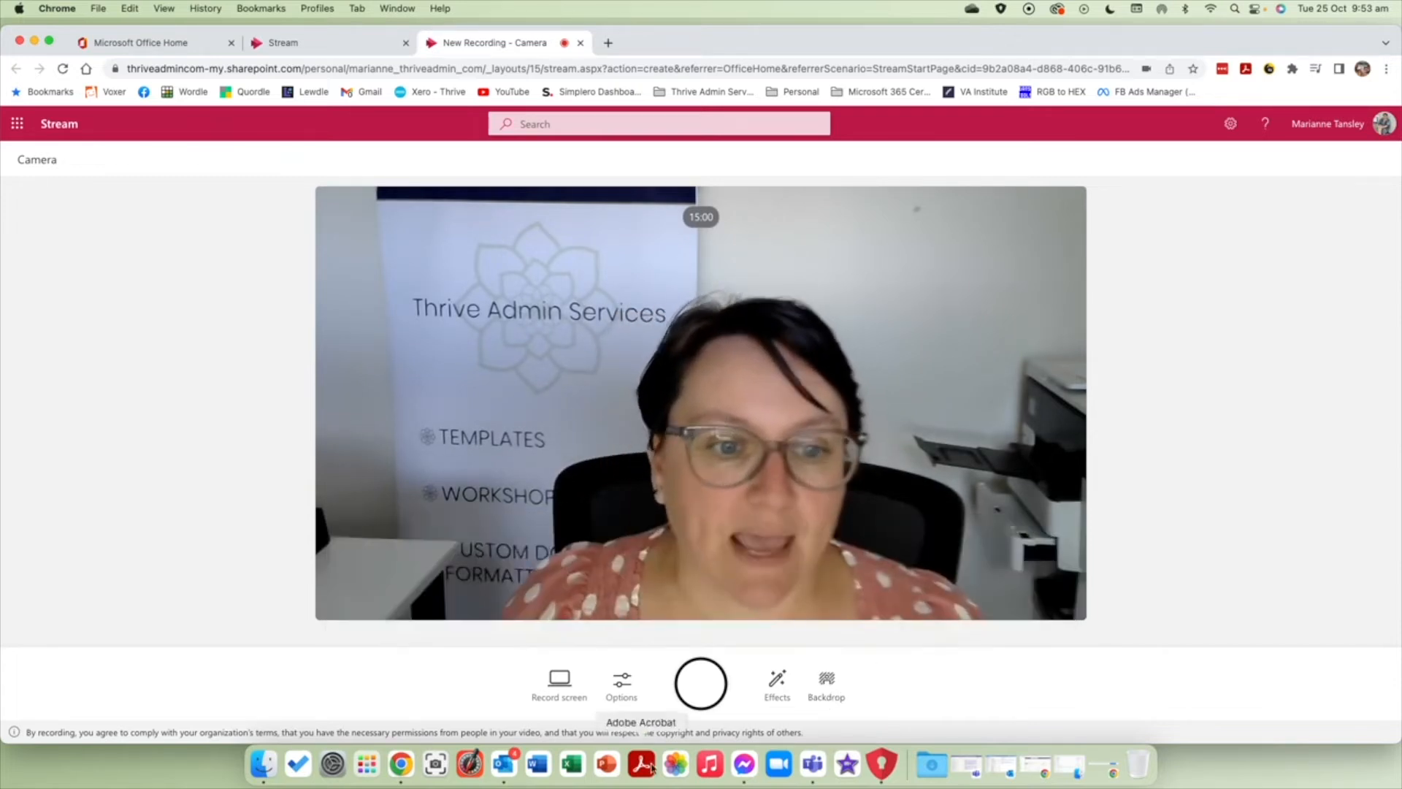
- Start the camera recording and check the Options, Effects and Backdrop choices while it runs
left_click(700, 684)
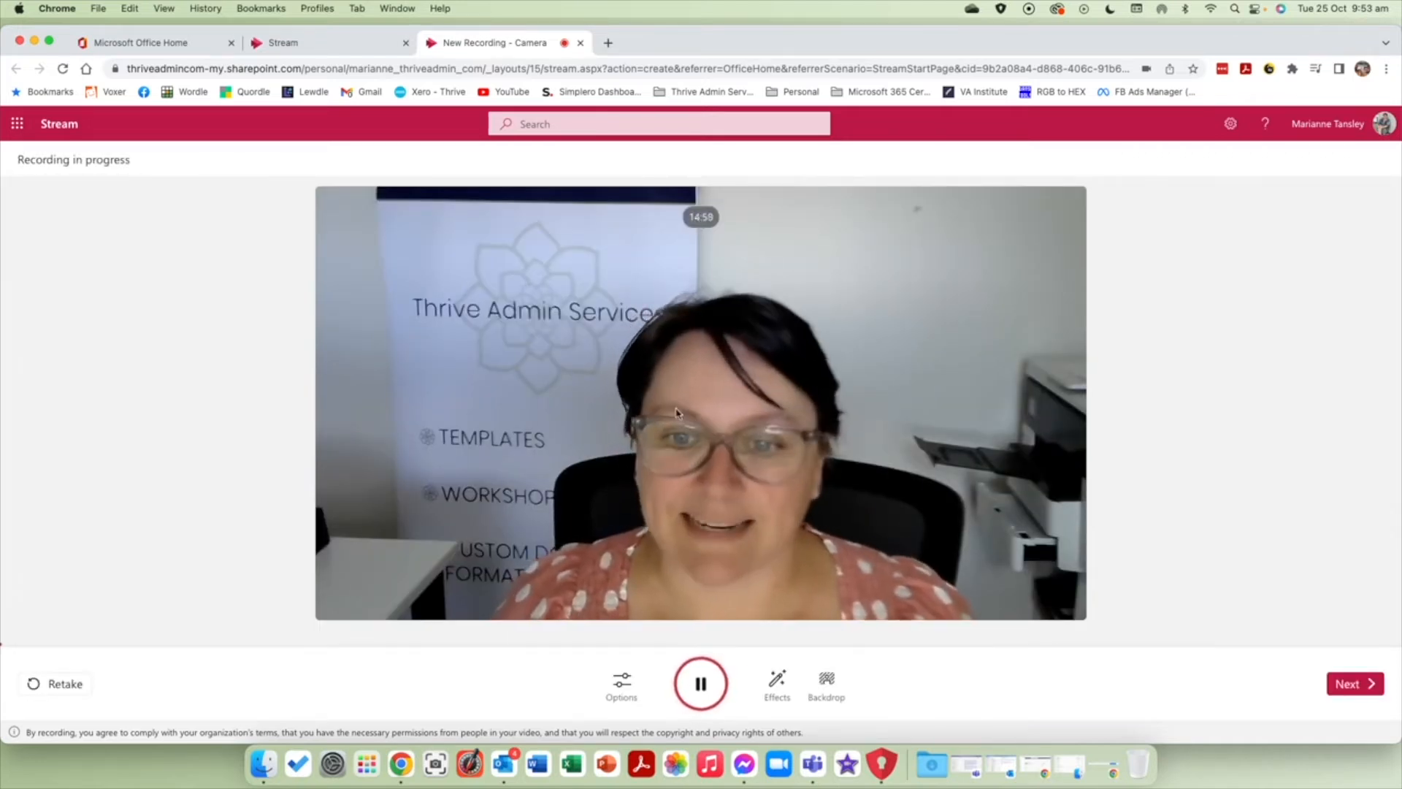
left_click(610, 691)
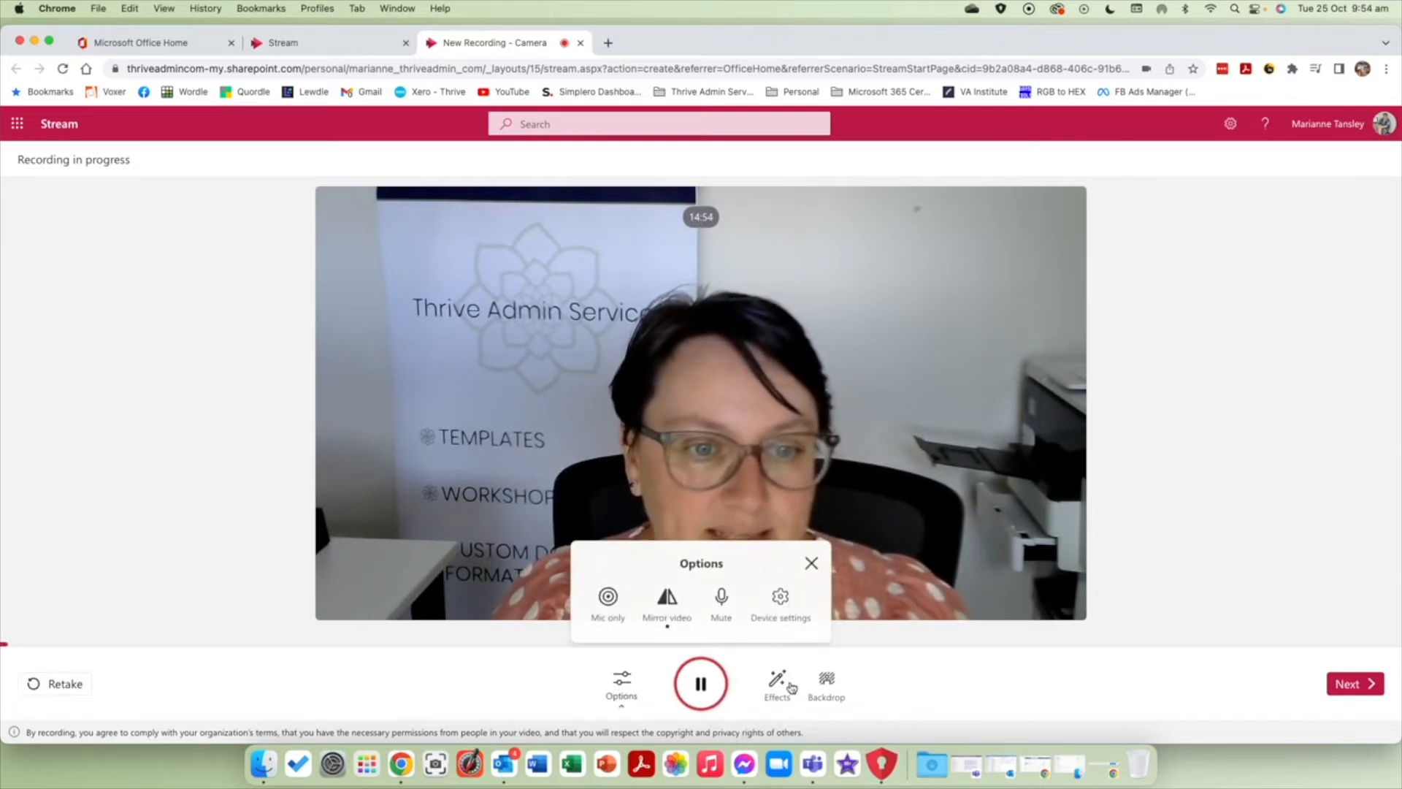
left_click(789, 684)
left_click(836, 691)
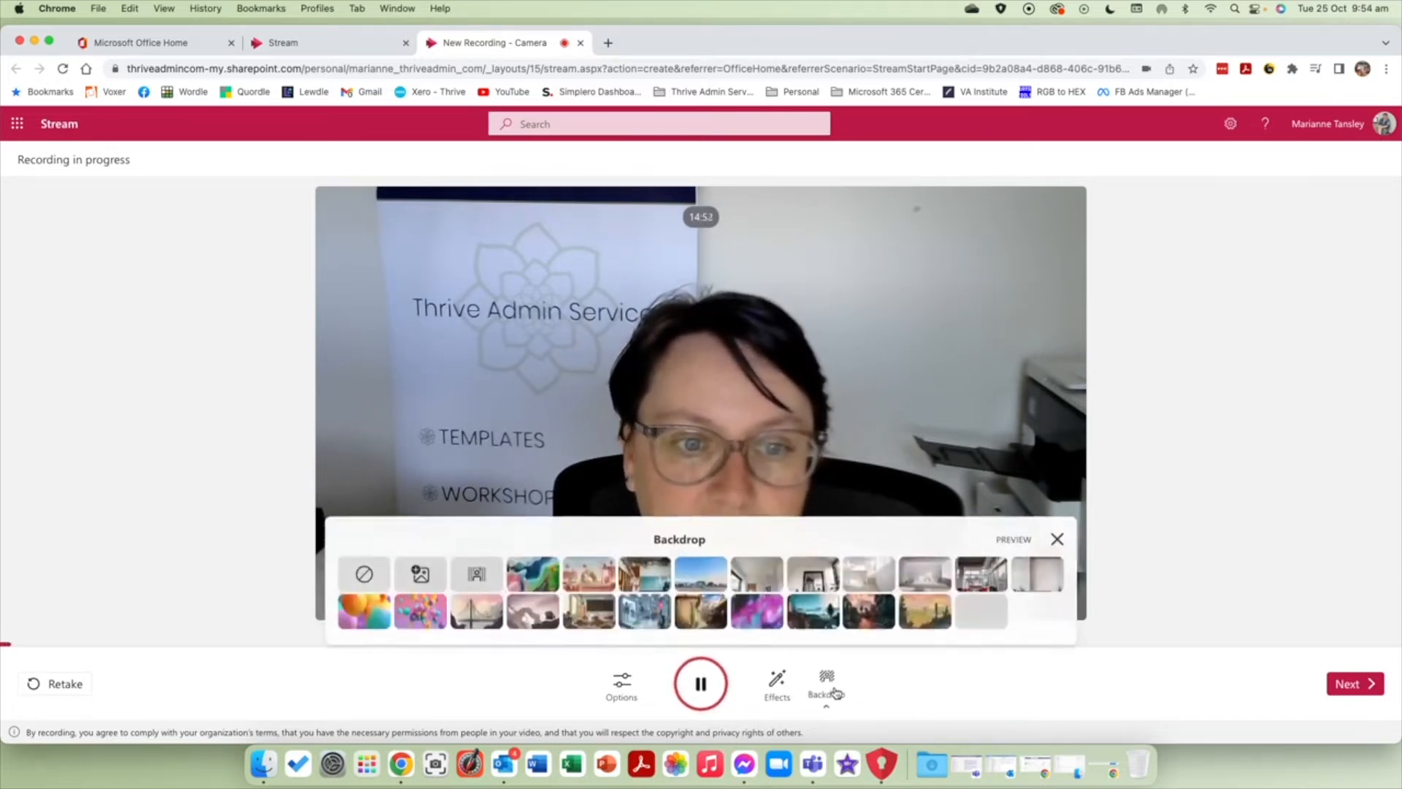
left_click(1059, 541)
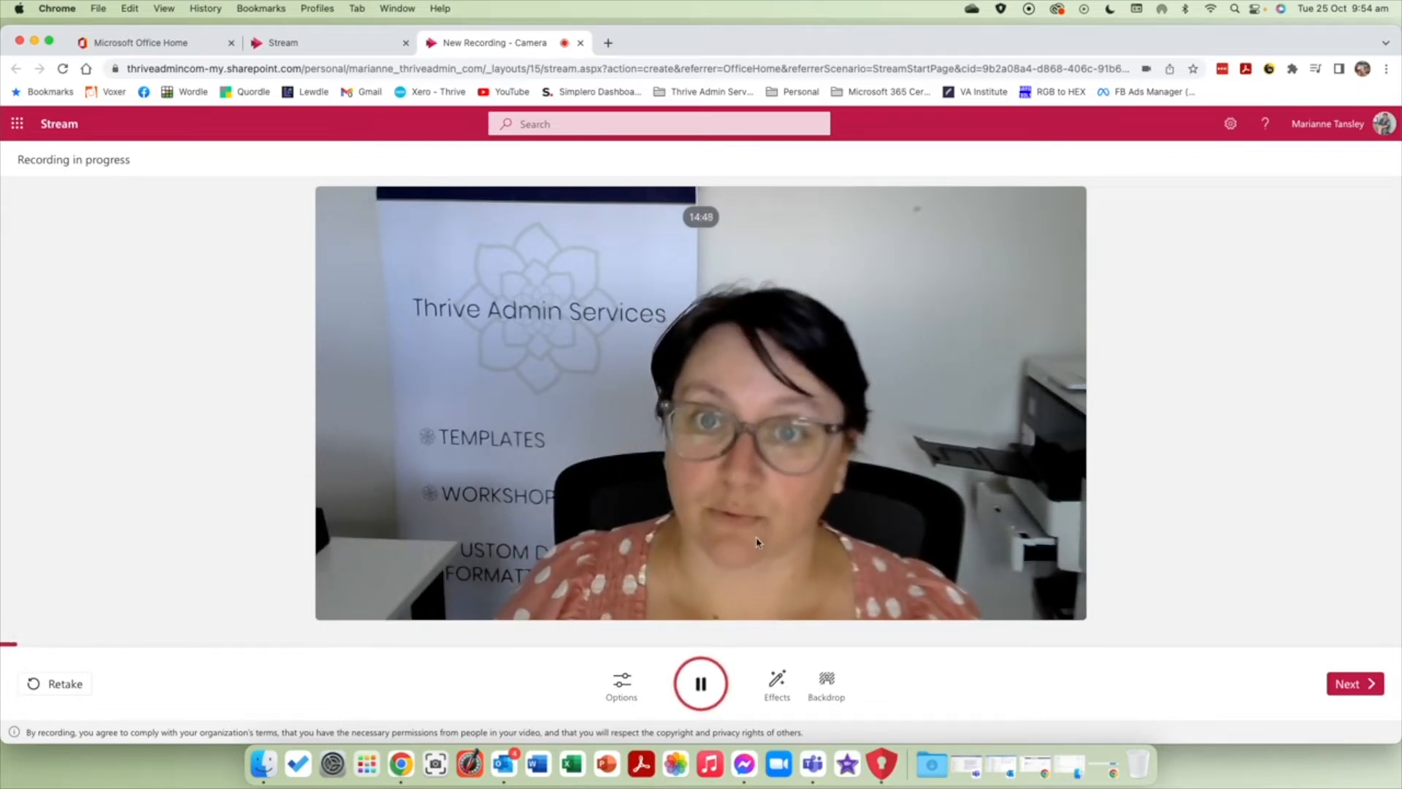
- End the camera recording without retaking it, and publish the recorded clip
left_click(66, 686)
left_click(731, 476)
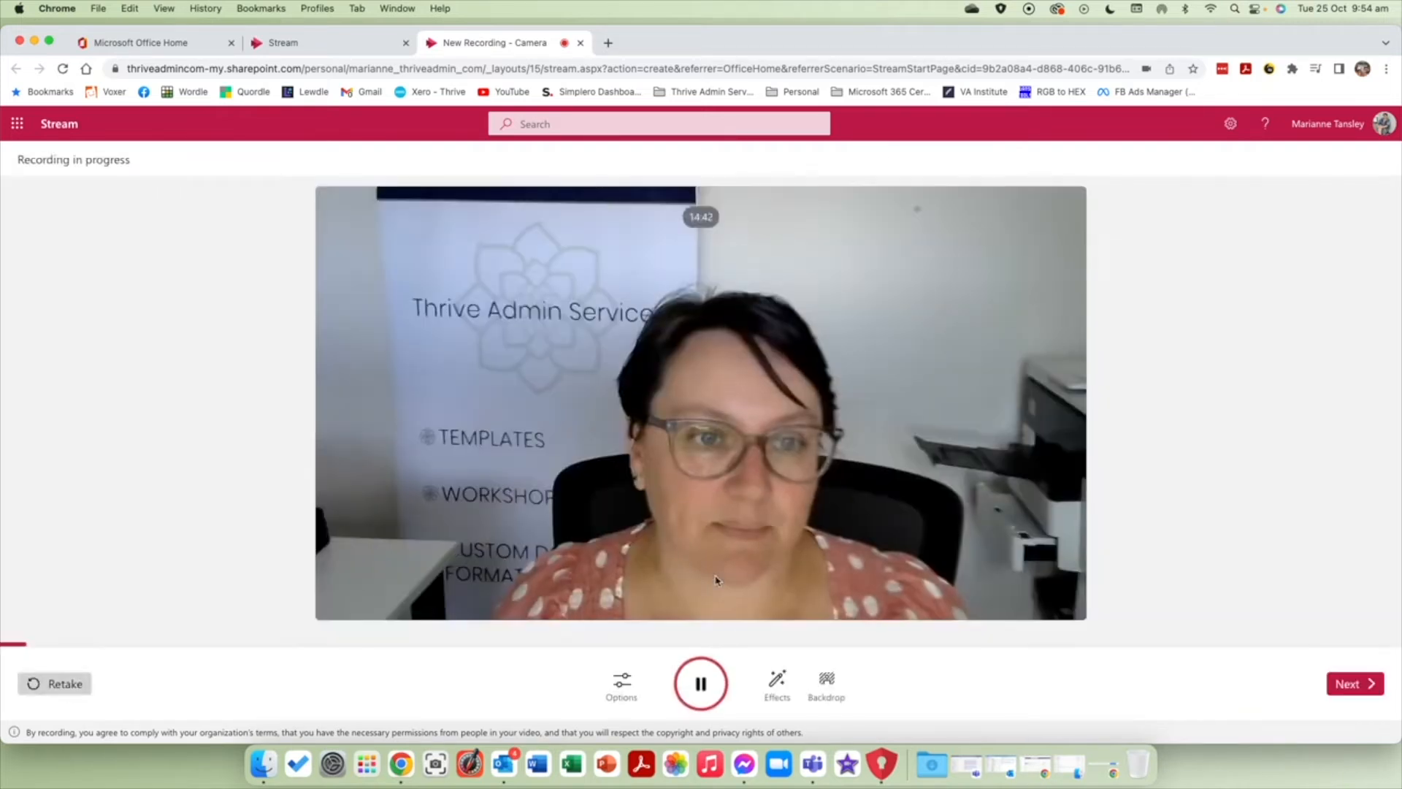
left_click(1352, 687)
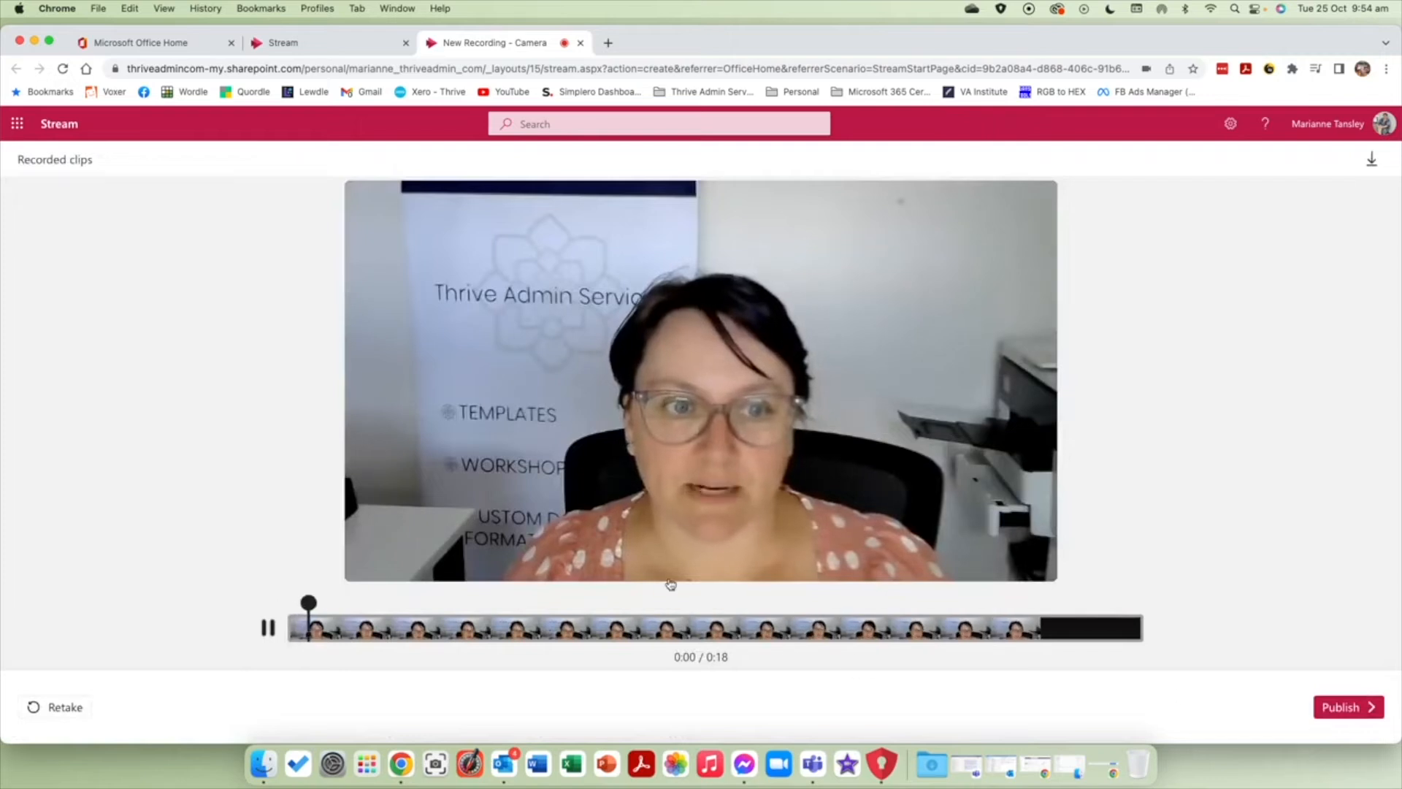
left_click(276, 629)
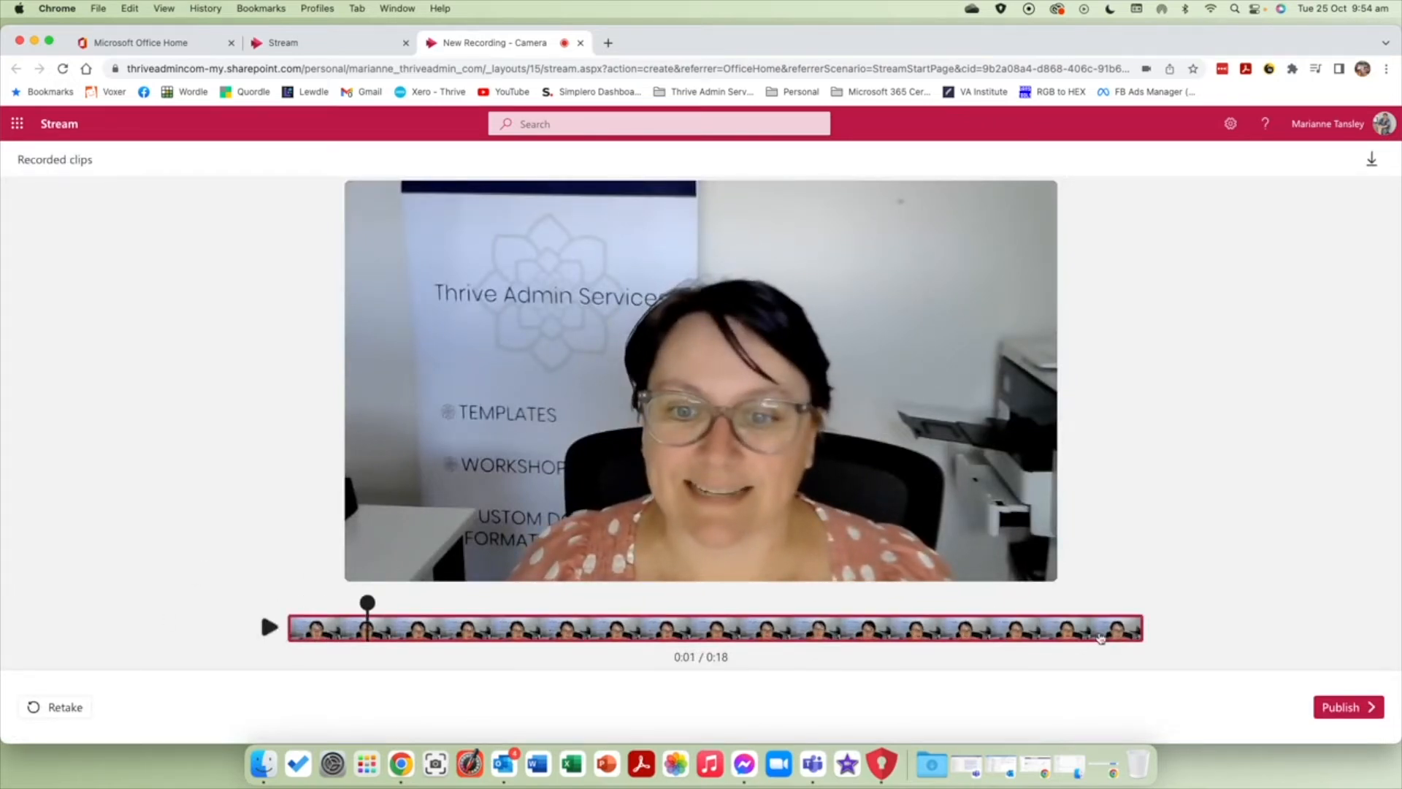
left_click(1346, 709)
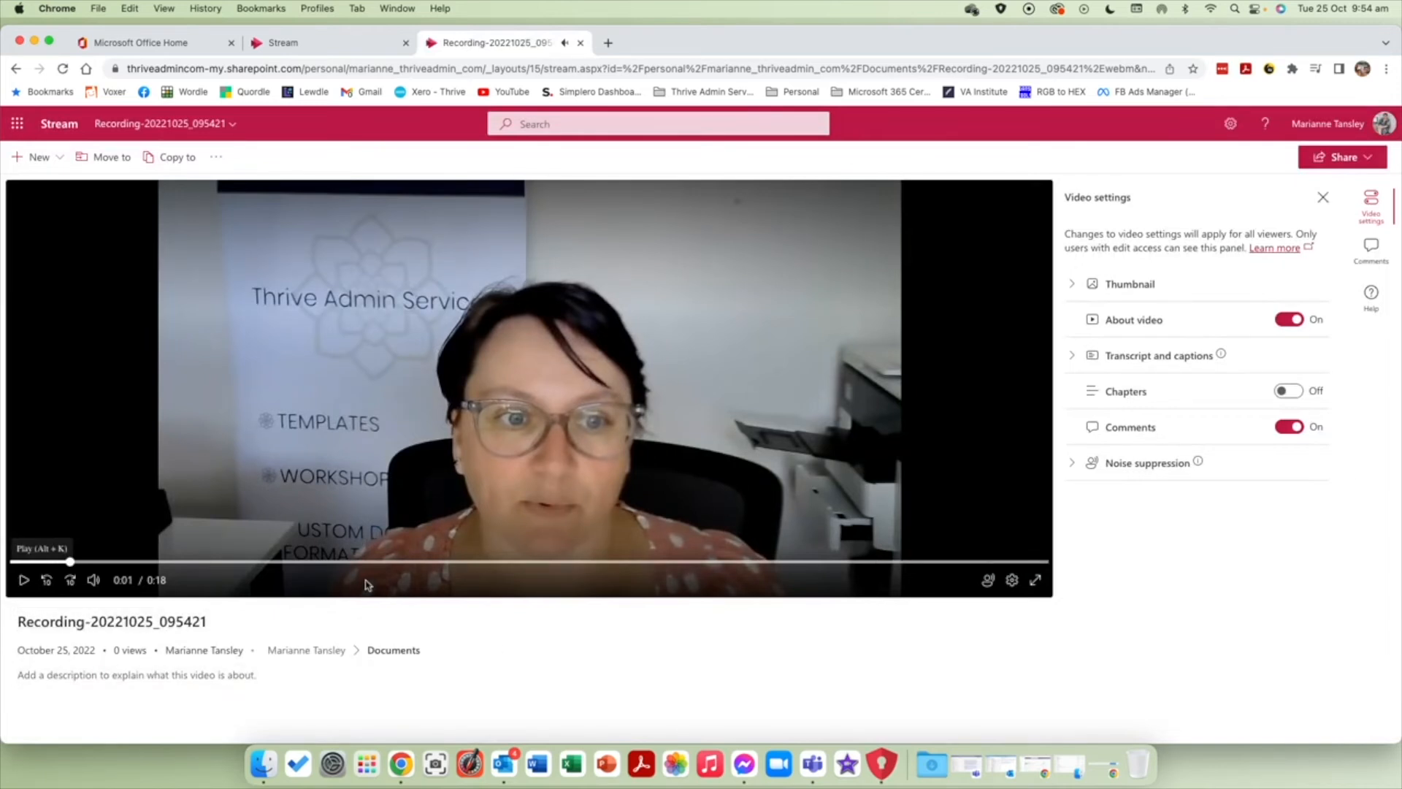
- Move the recording to Documents - Thrive Admin > 00 - Thrive Administration > 03 - Thrive Marketing > 07 - Video Content > M365 Apps > Meet Microsoft Stream
left_click(137, 126)
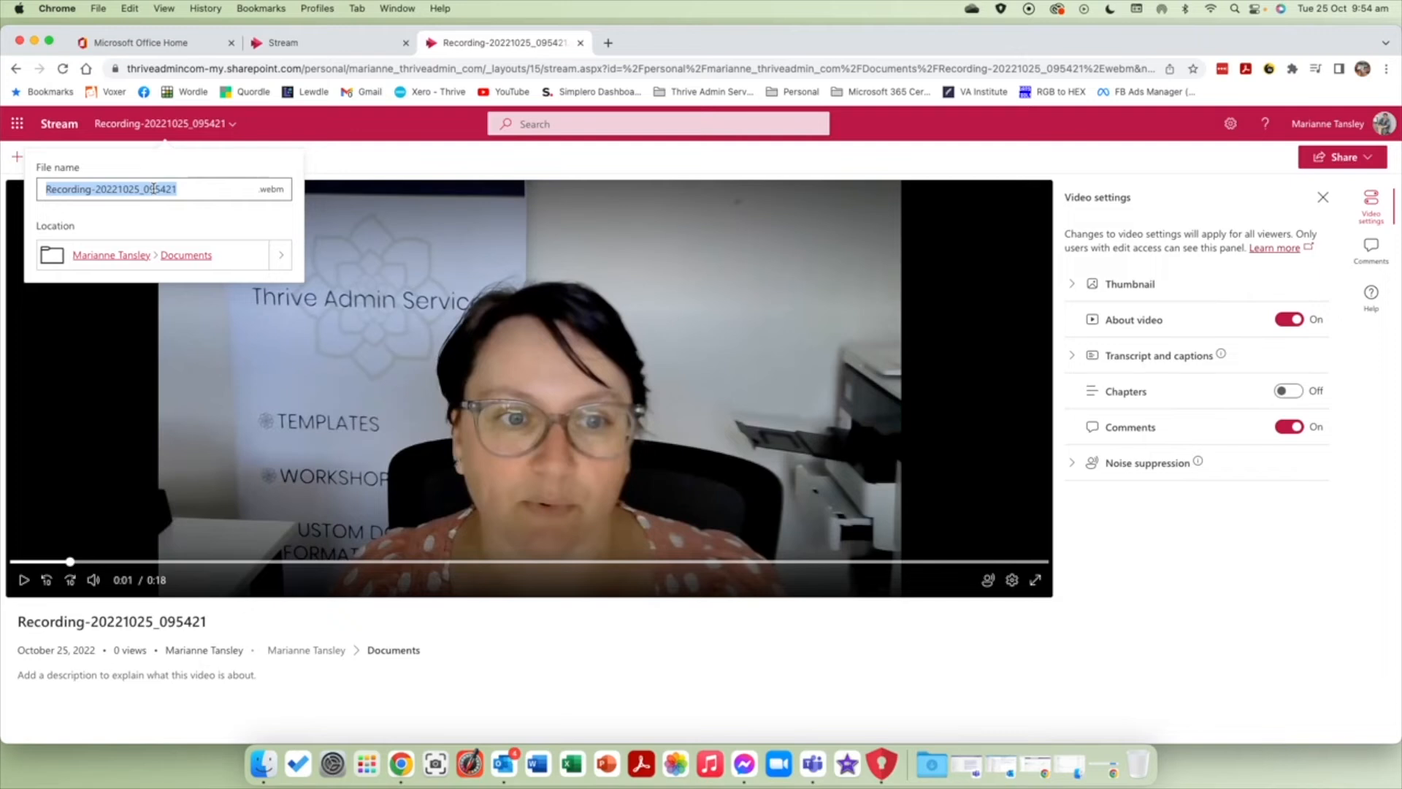
left_click(281, 257)
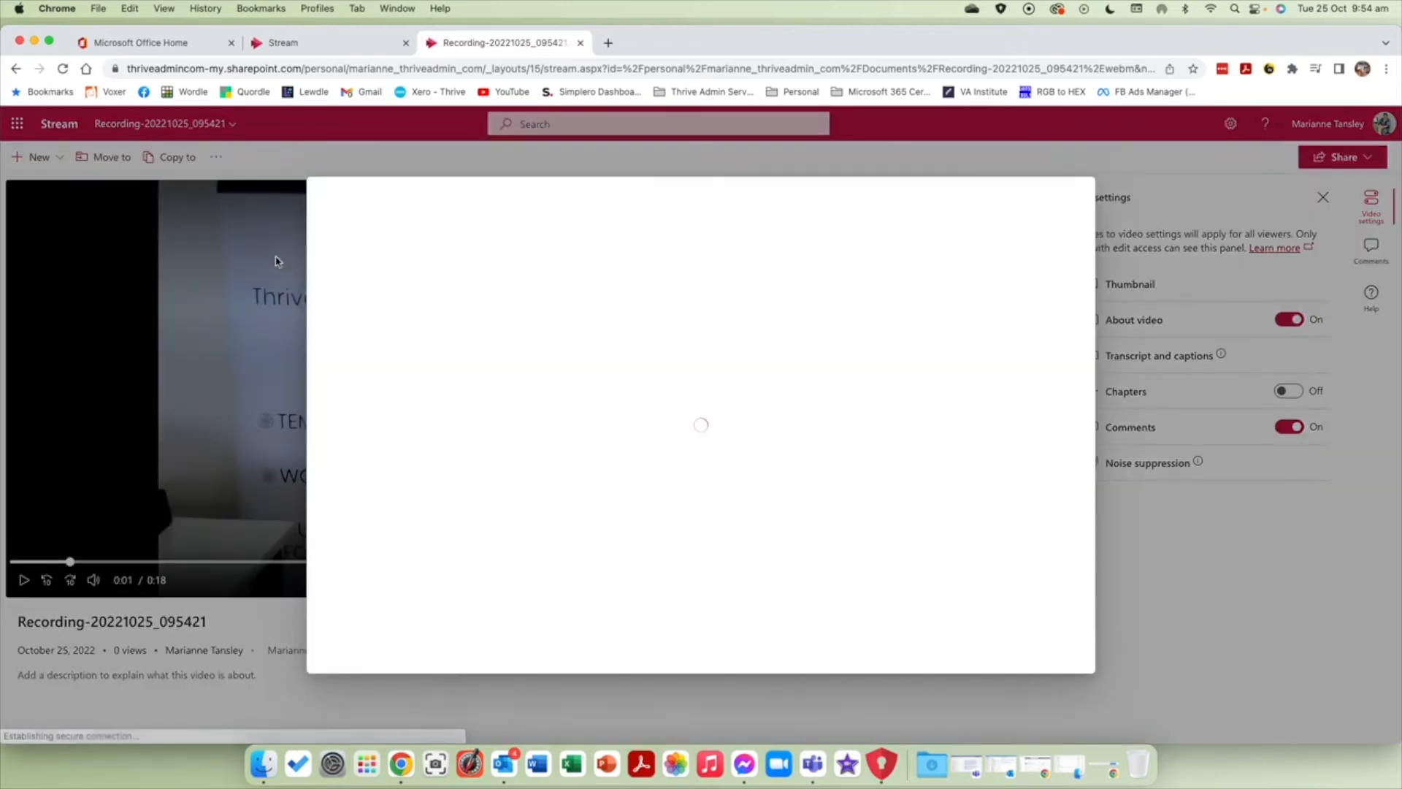
scroll(581, 459, "down", 4)
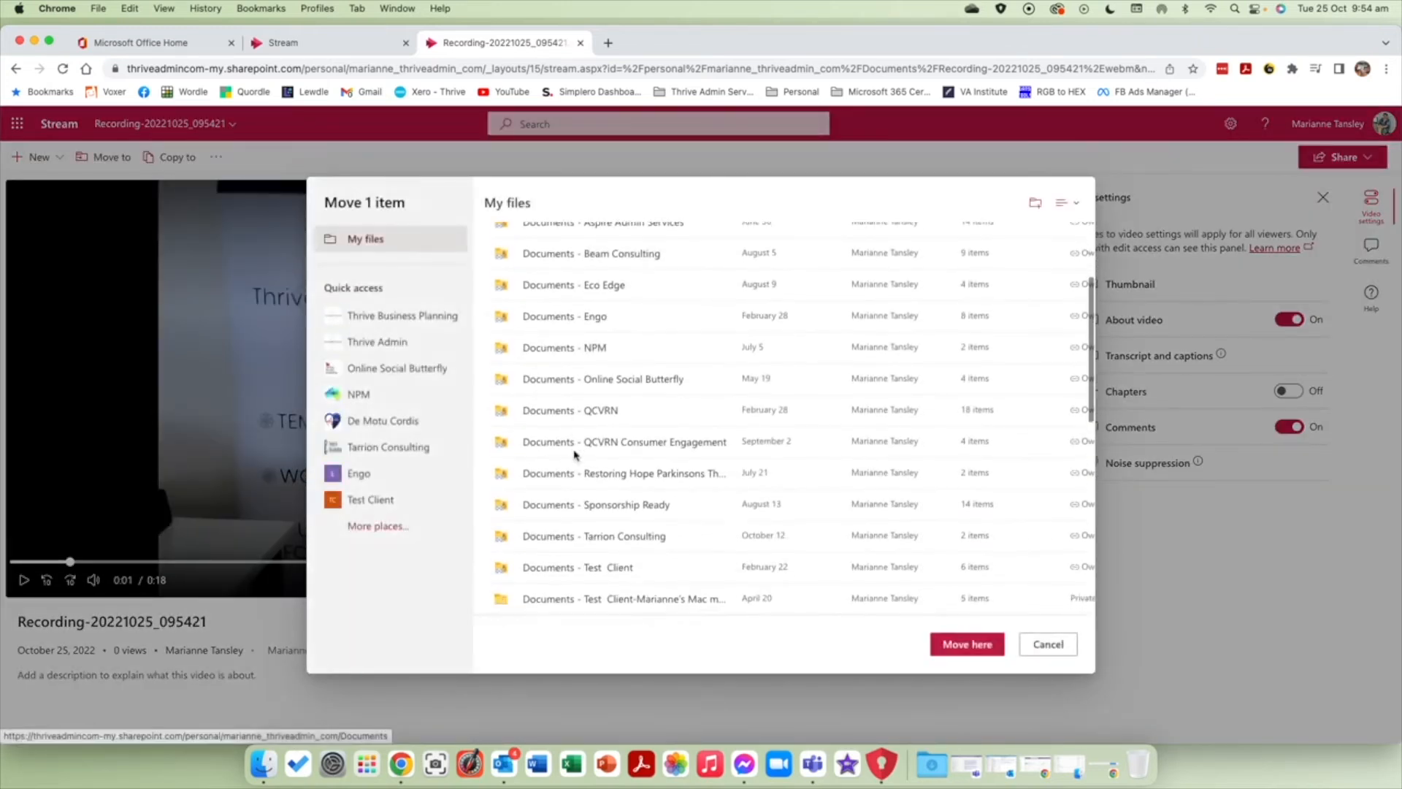
scroll(586, 401, "down", 5)
left_click(573, 504)
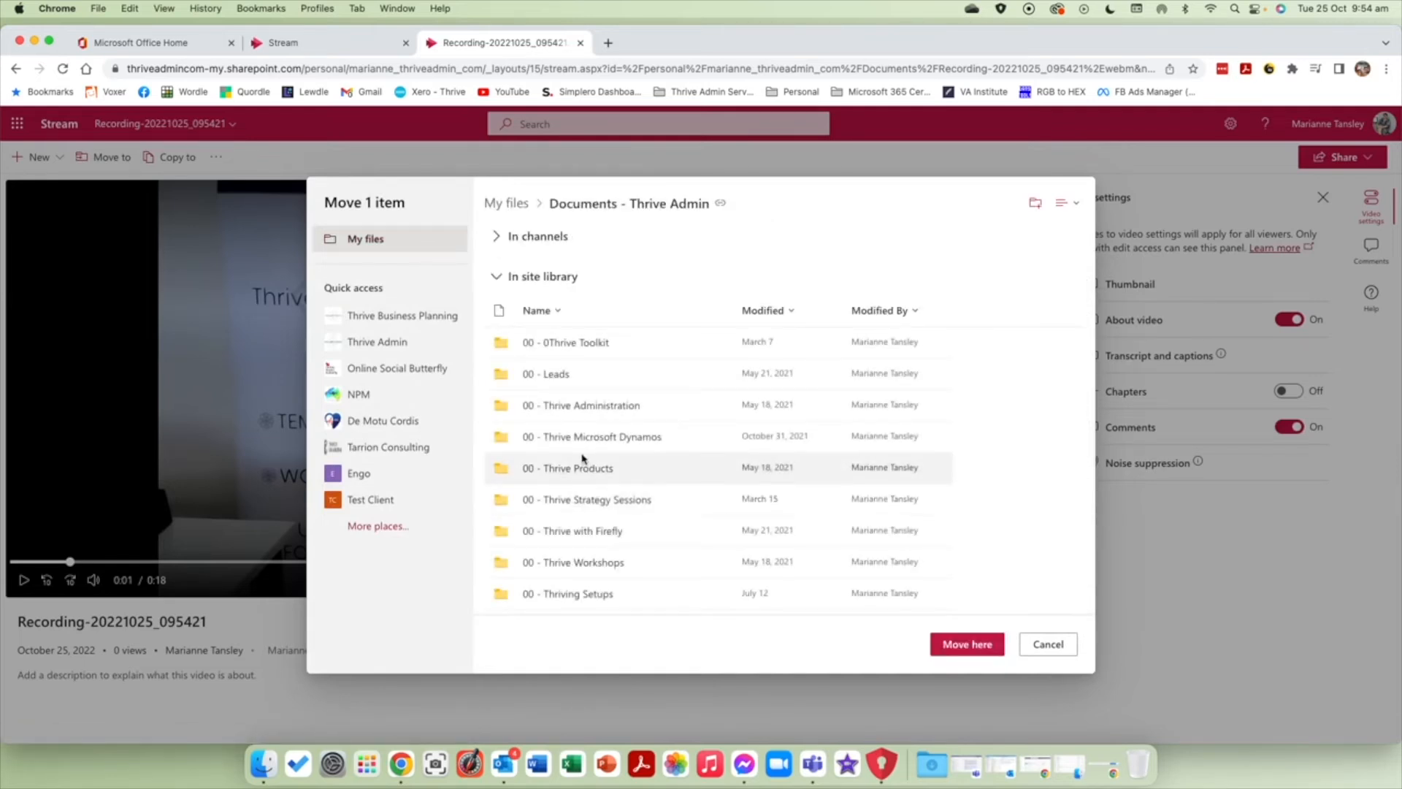
left_click(573, 404)
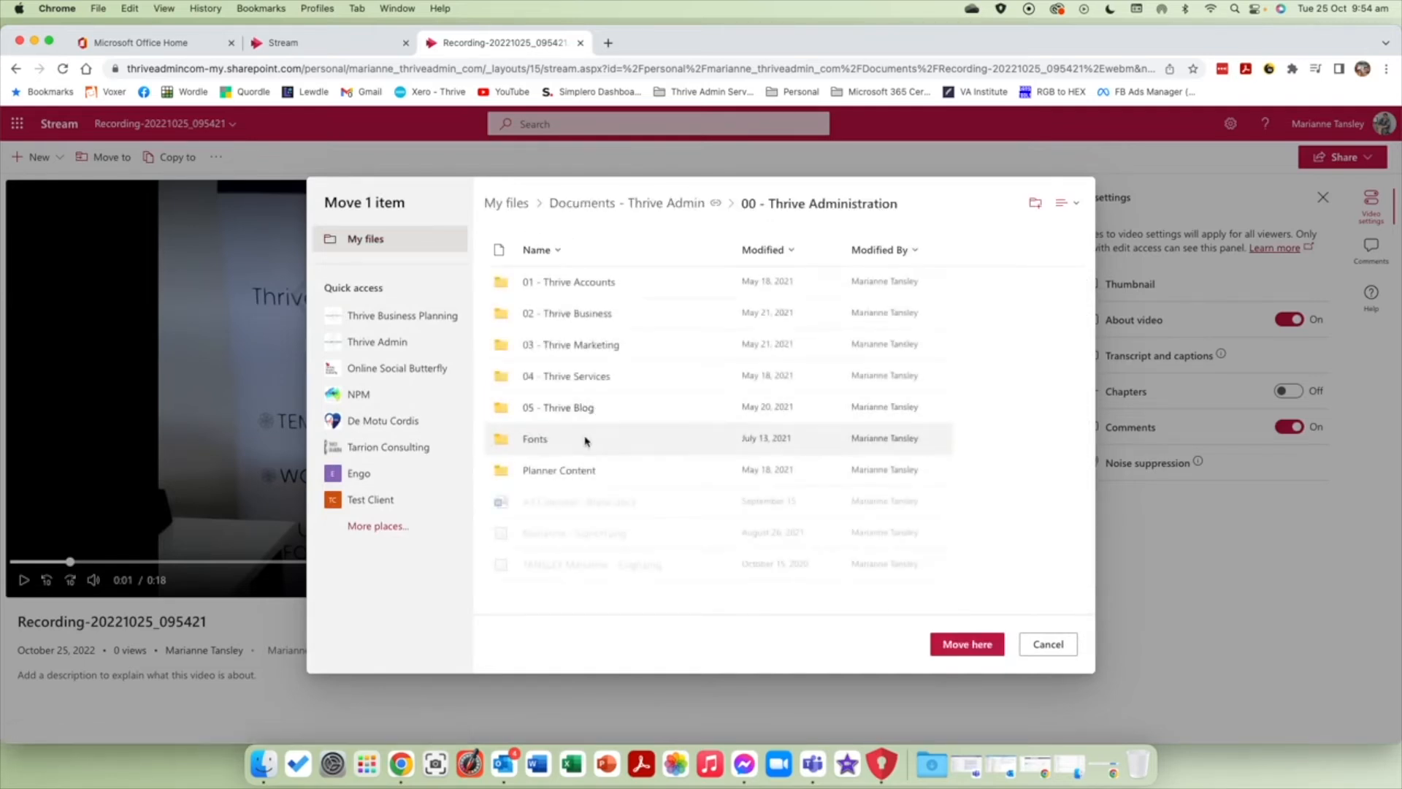
left_click(573, 344)
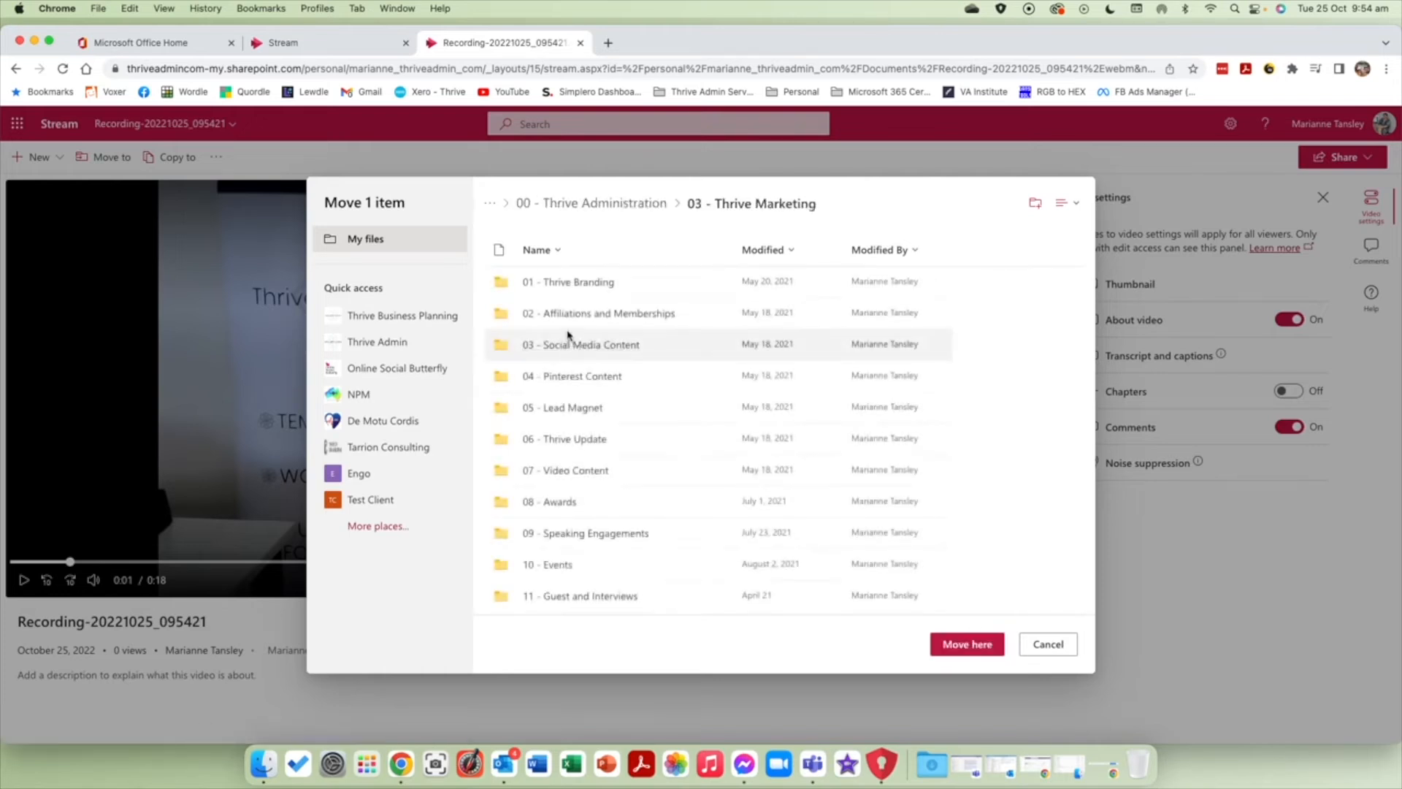
left_click(570, 471)
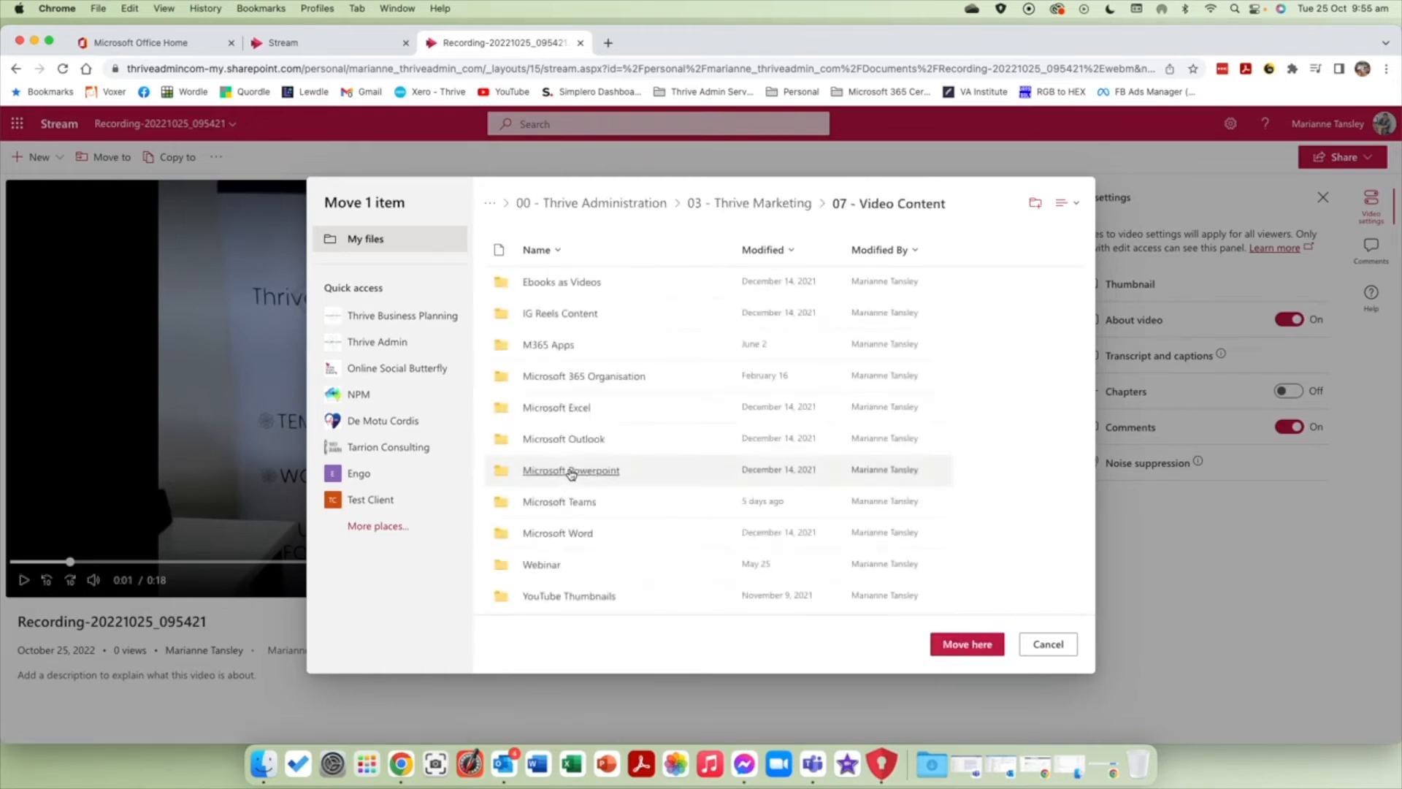
left_click(568, 341)
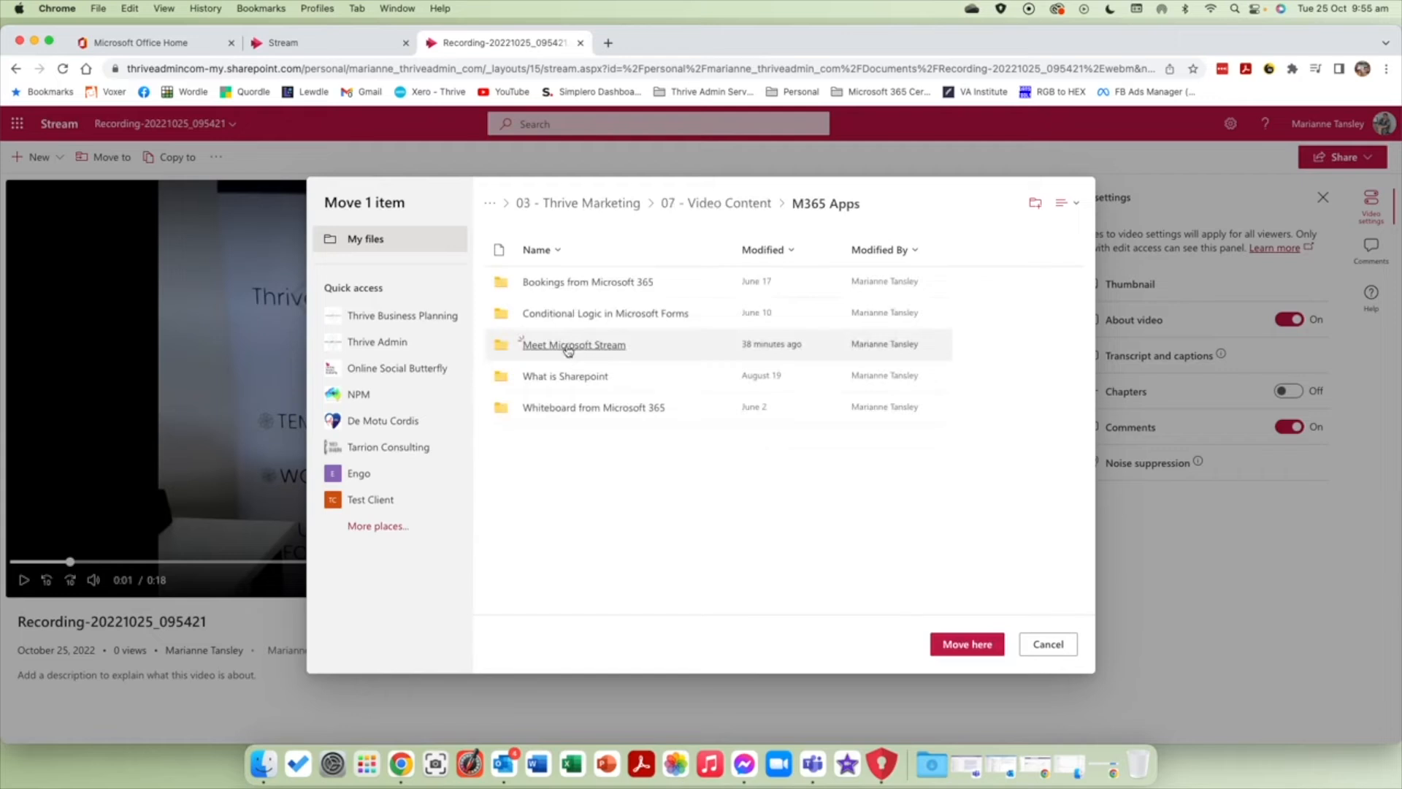
left_click(569, 341)
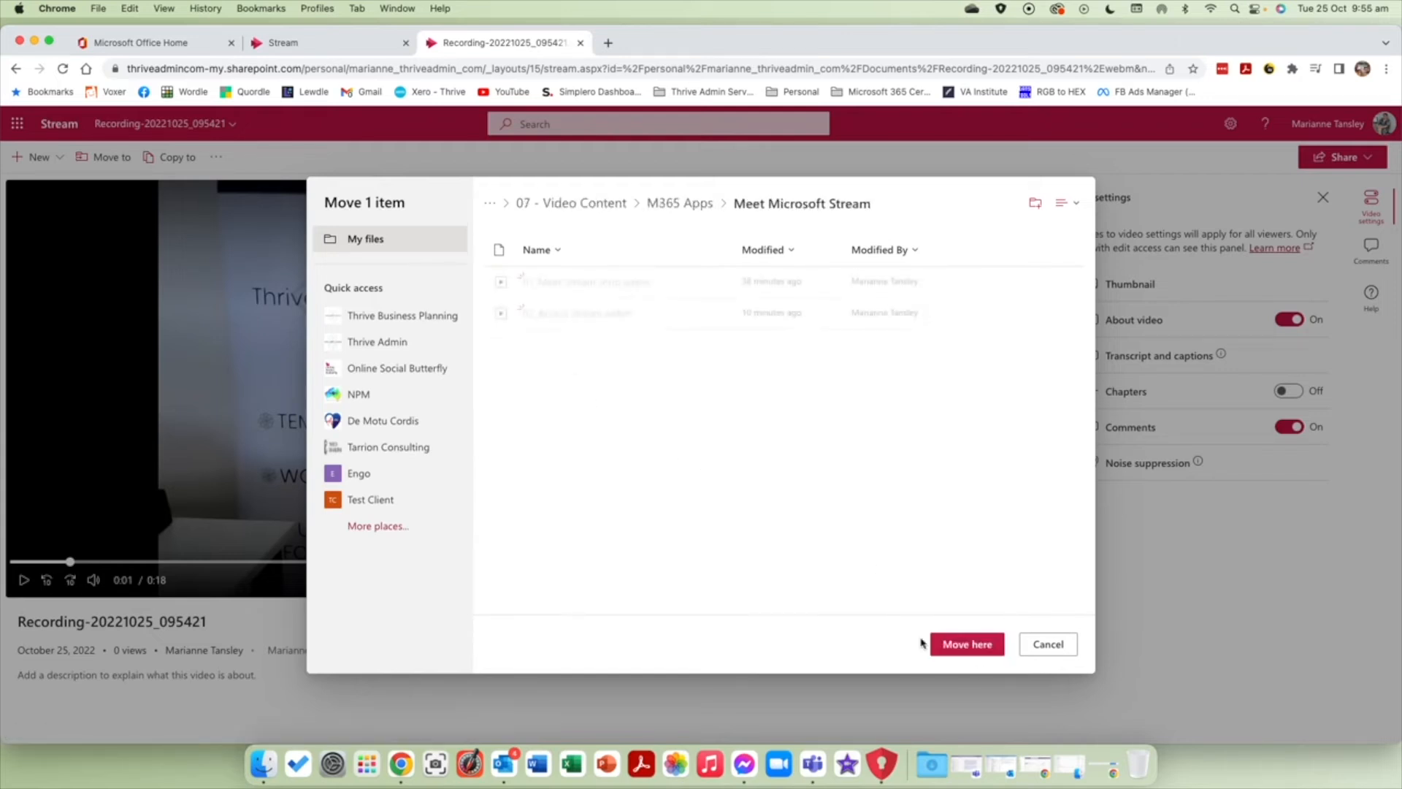
left_click(963, 644)
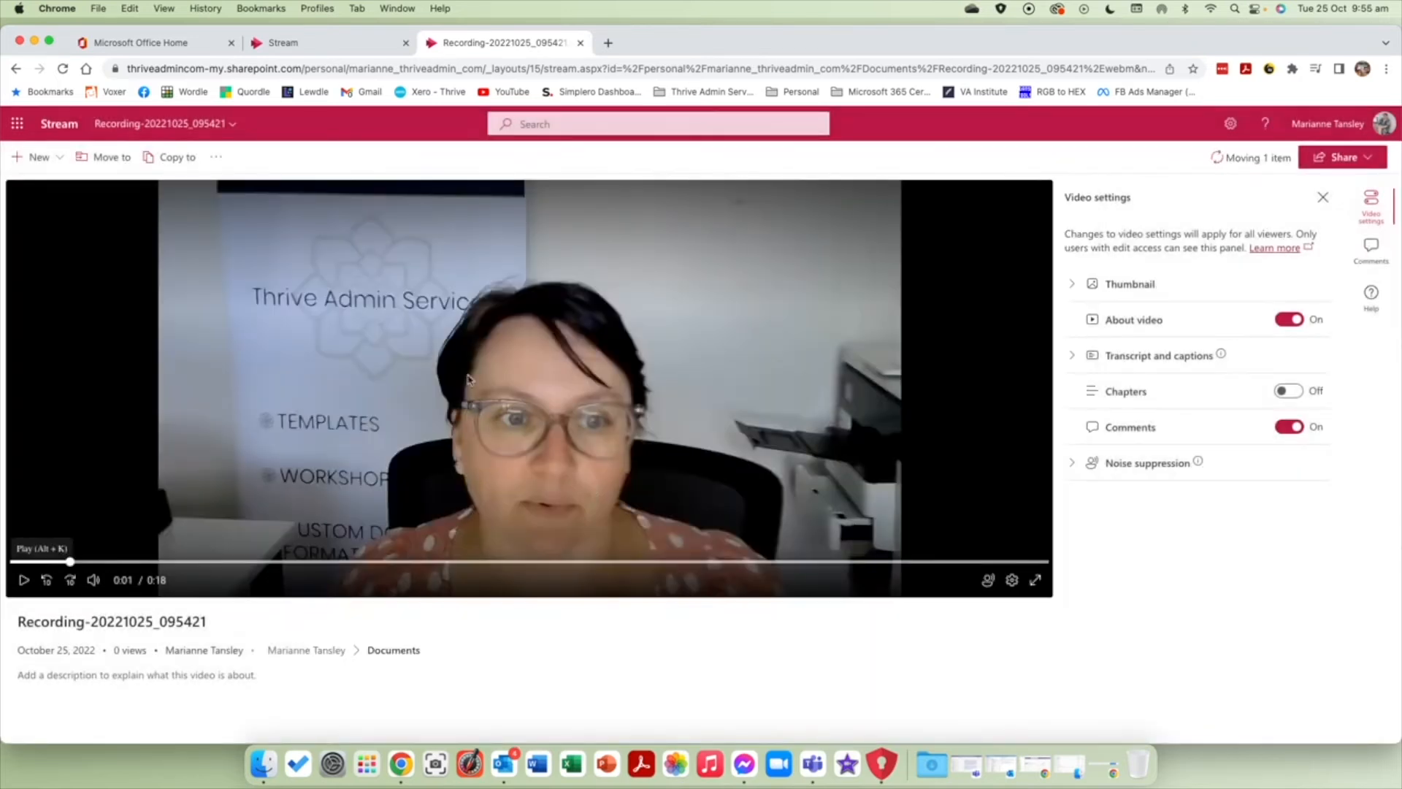
- Pause the moved video and rename its file as Testing Recording
left_click(150, 124)
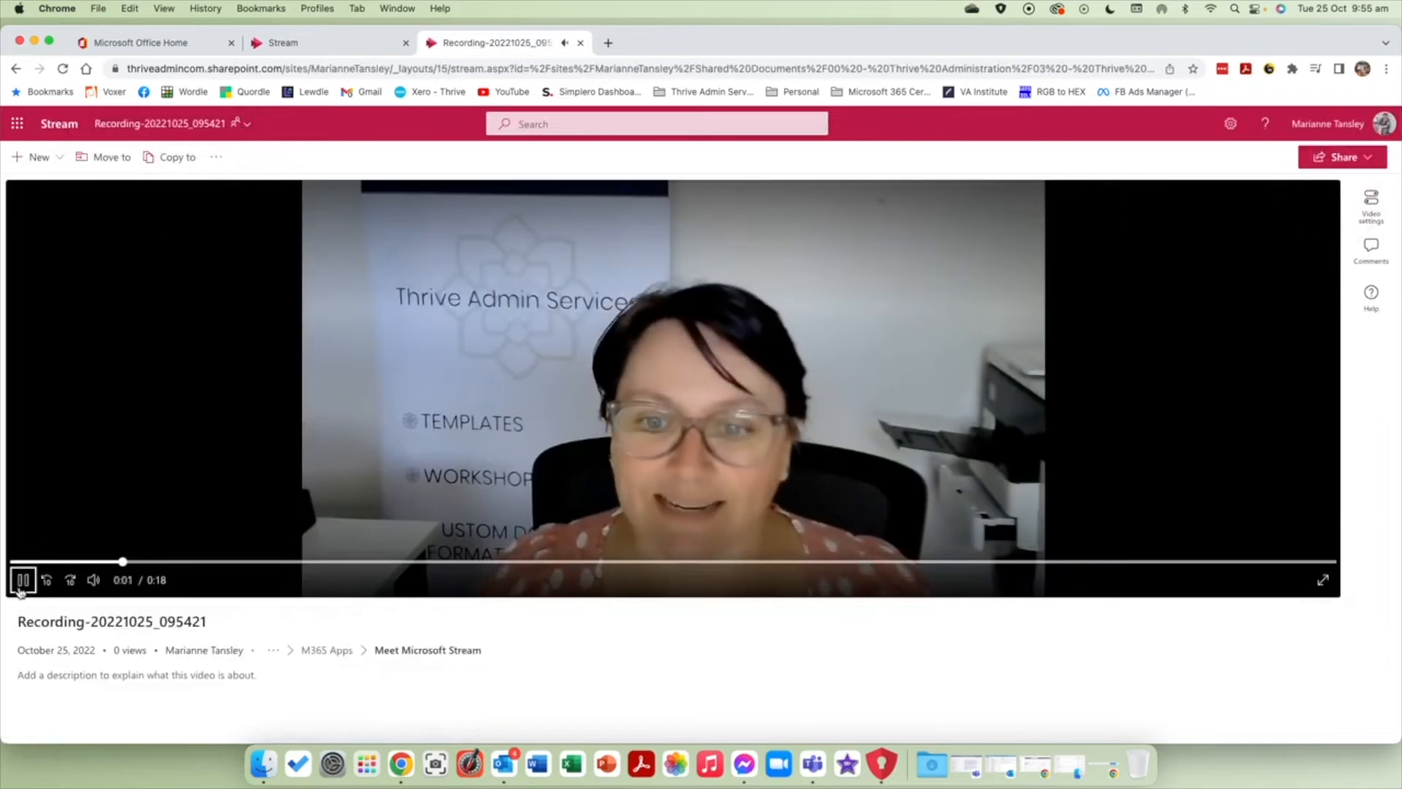
left_click(20, 588)
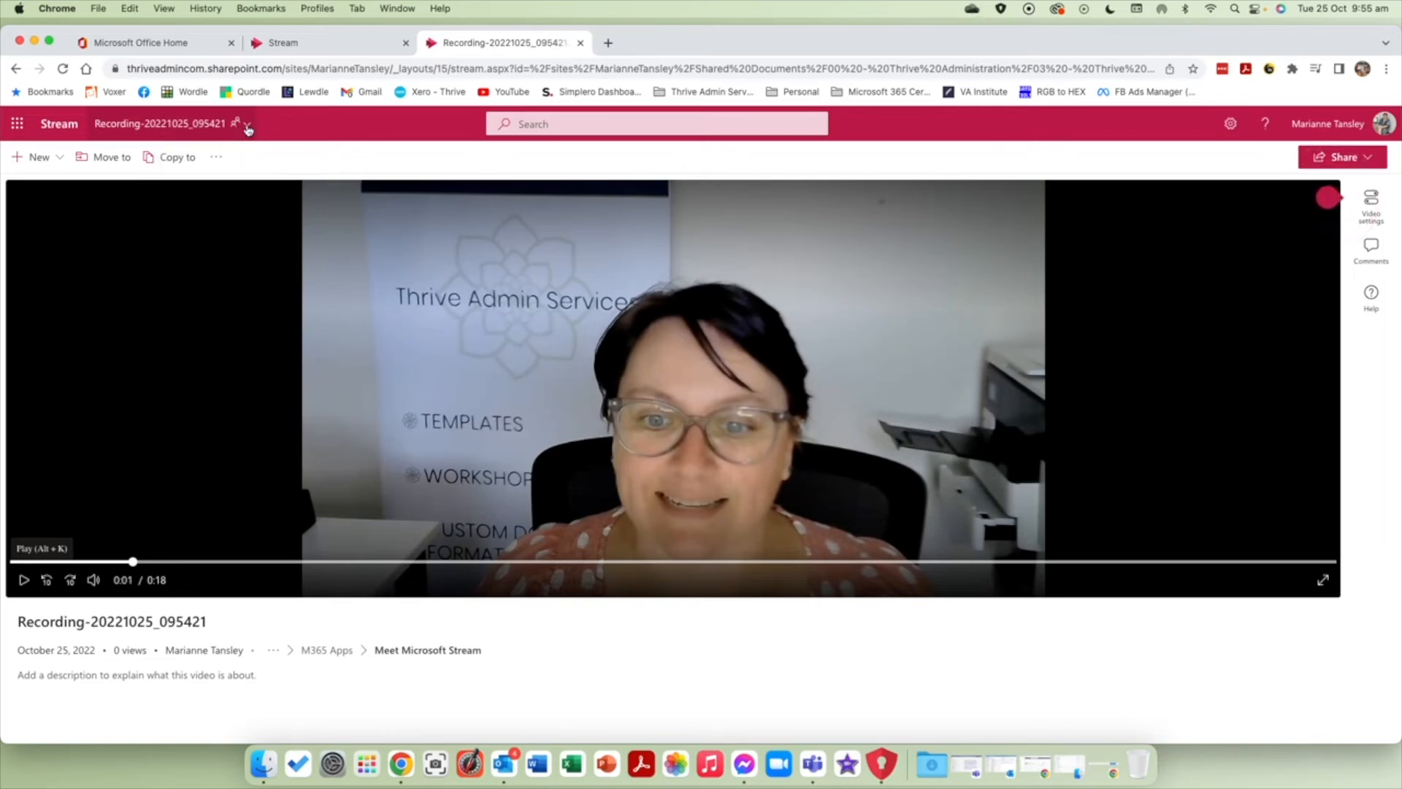
left_click(248, 127)
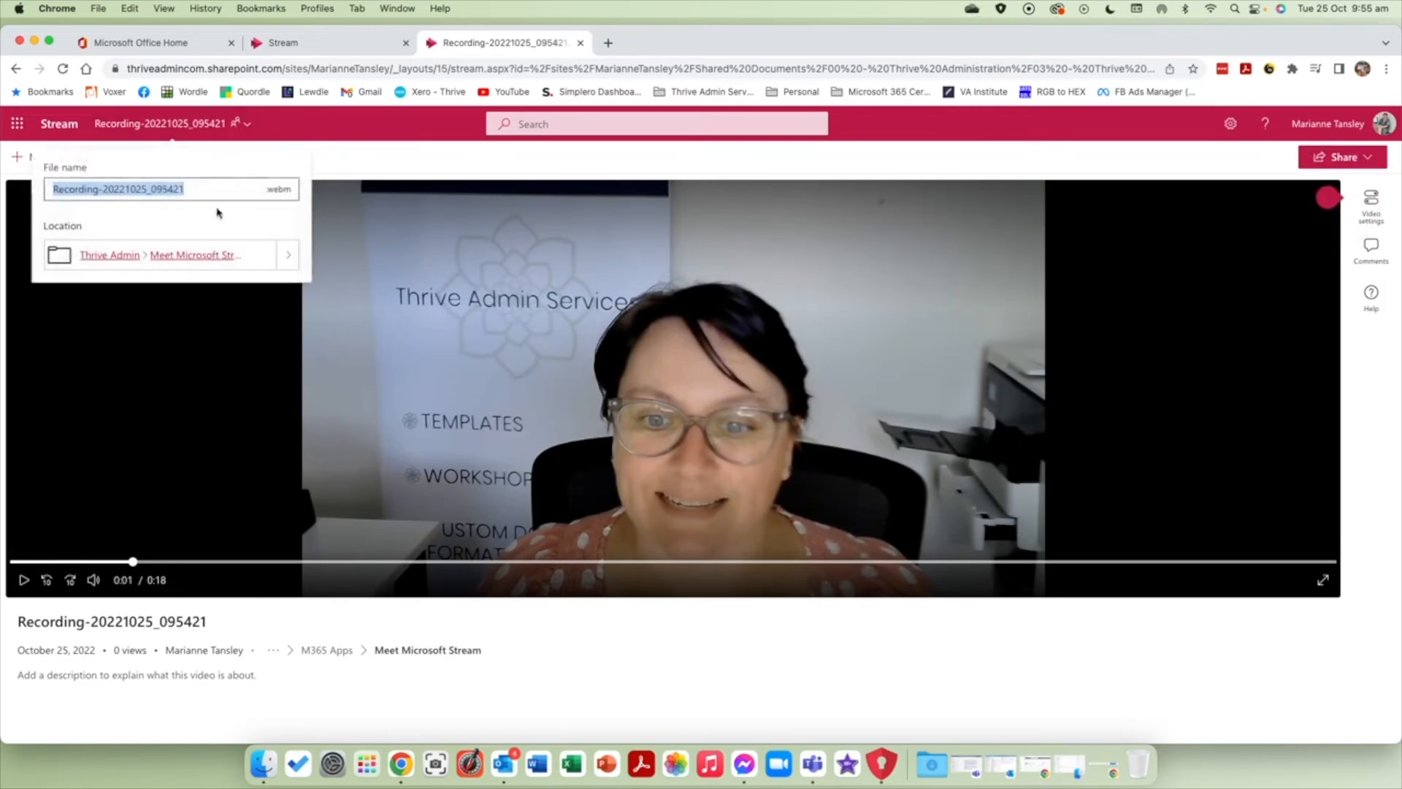
type("Testing Record")
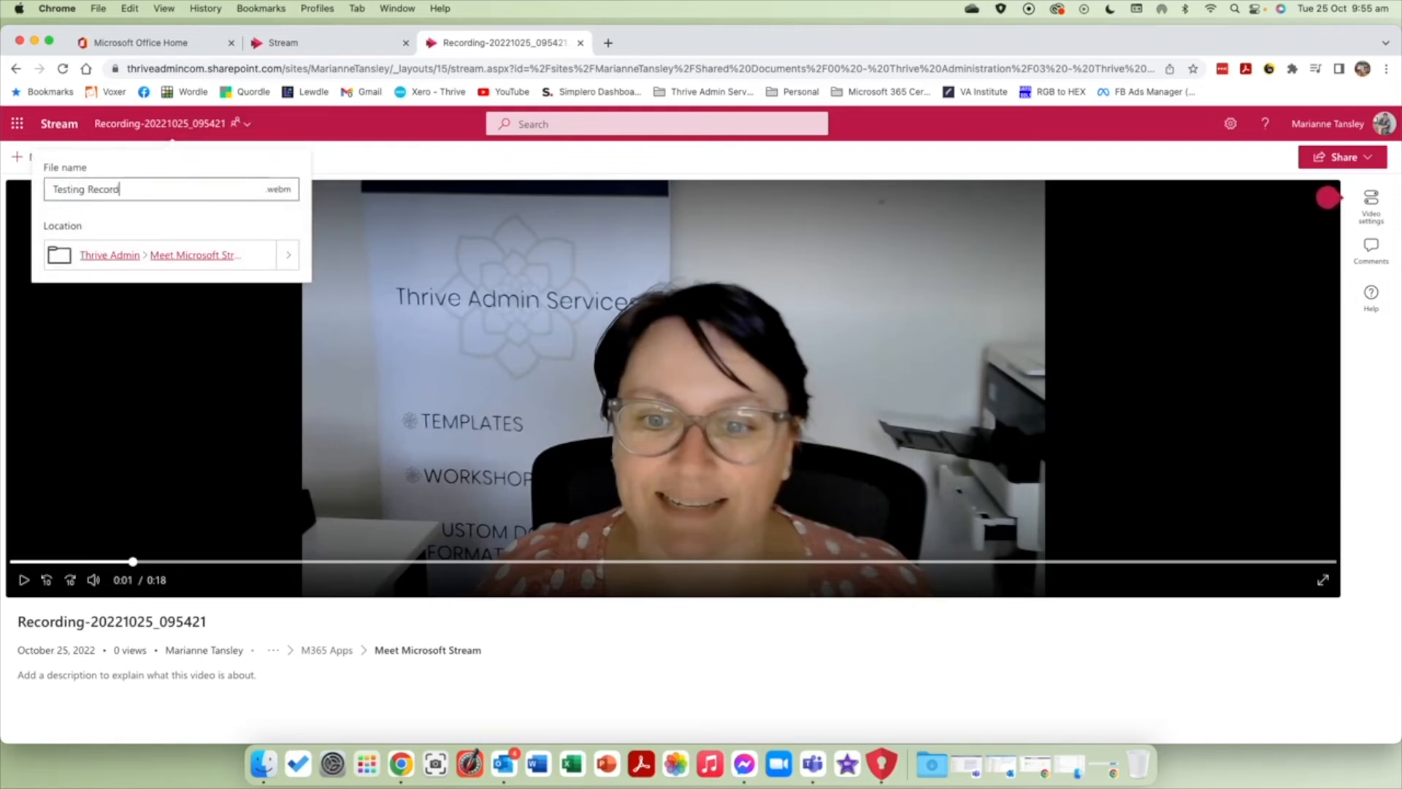
key("Return")
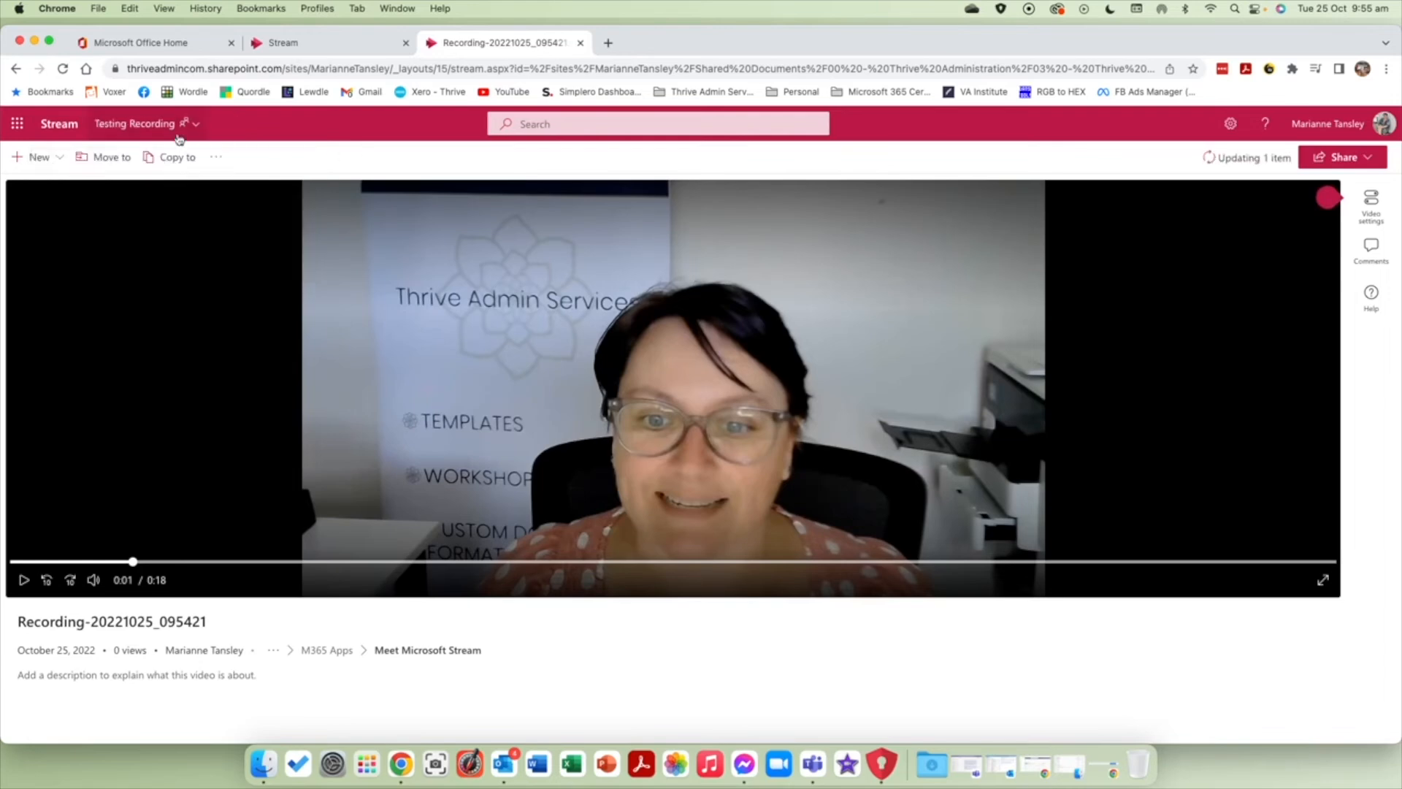
- Switch to Finder, check the synced Meet Microsoft Stream folder inside Documents - Thrive Admin for the recording, and close the window
left_click(261, 765)
scroll(278, 402, "up", 5)
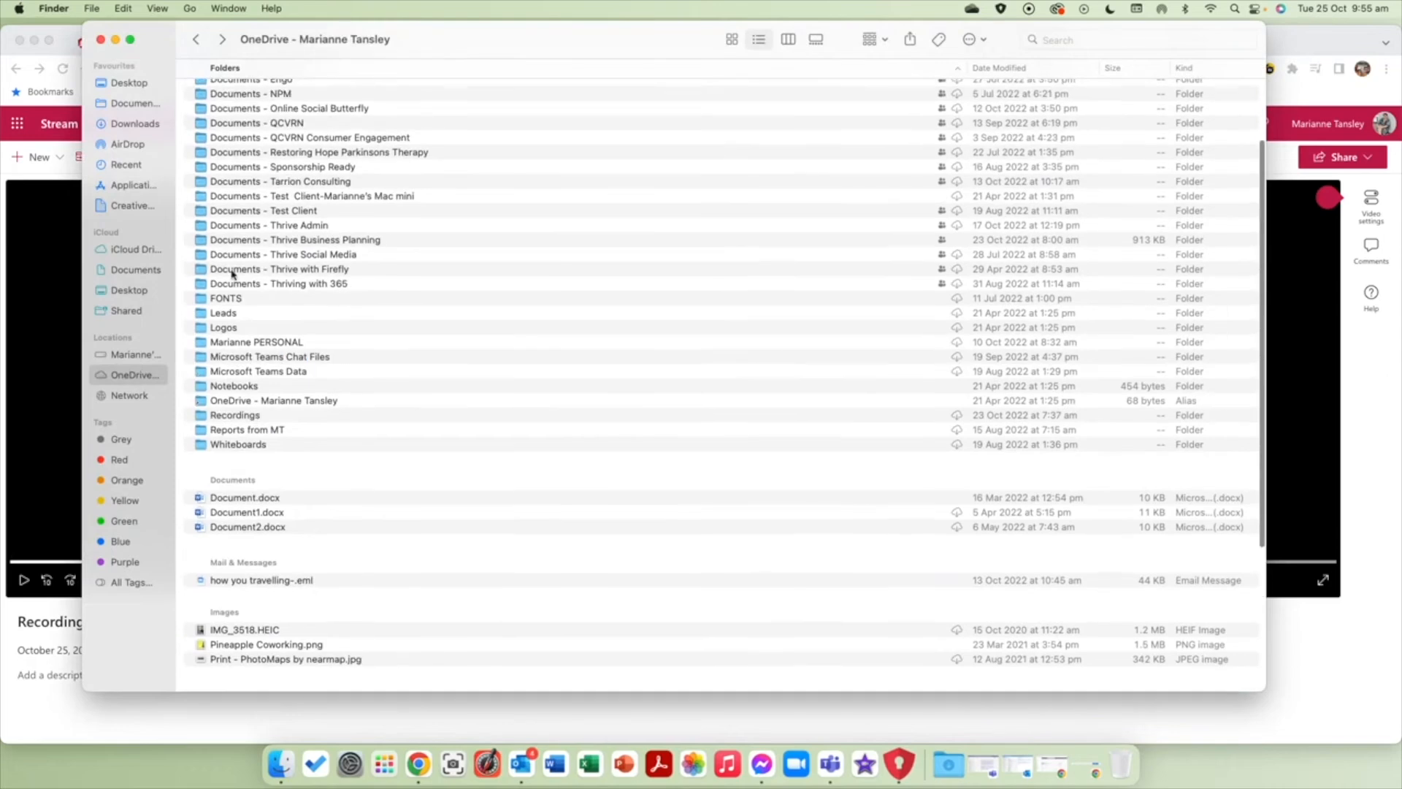
double_click(271, 225)
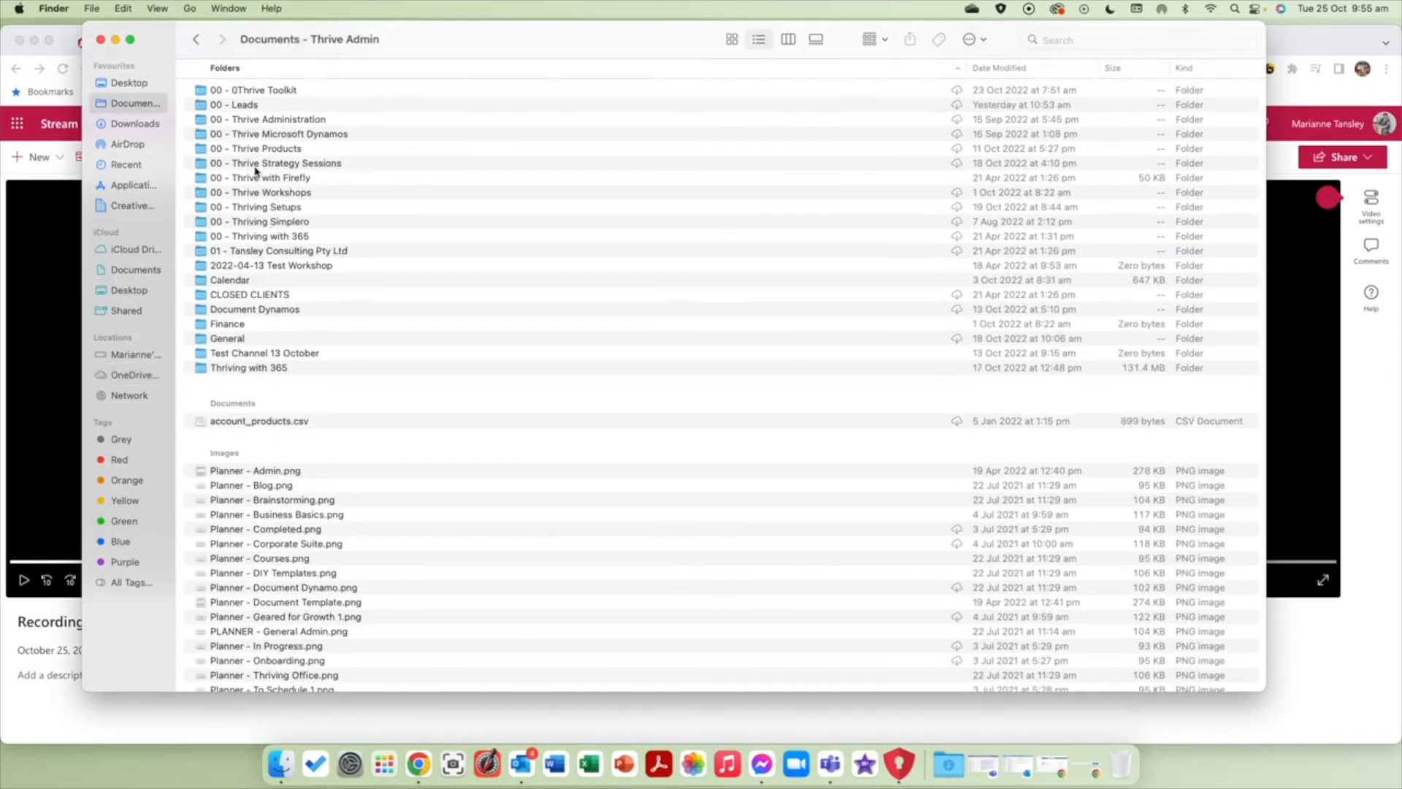
double_click(250, 119)
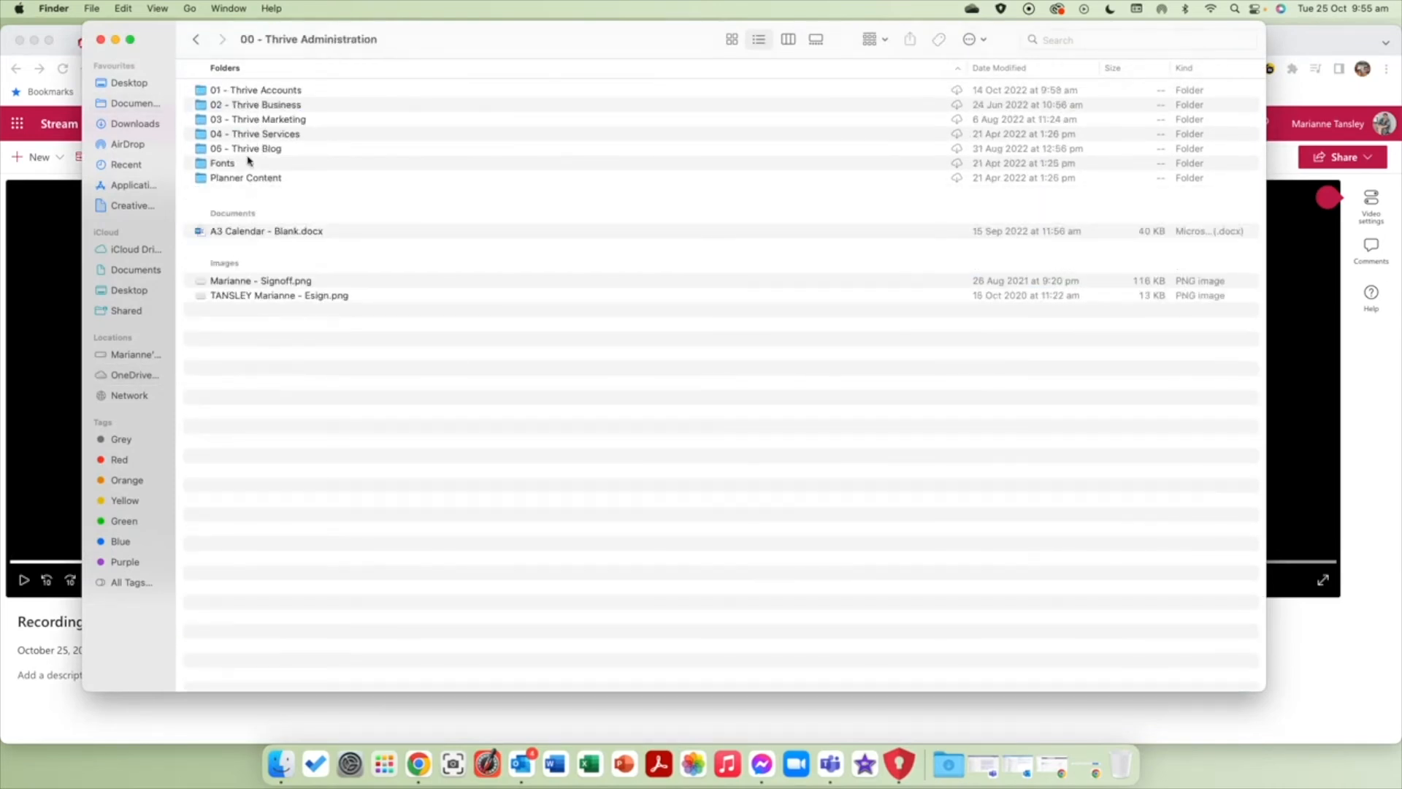
double_click(257, 119)
double_click(257, 179)
double_click(249, 120)
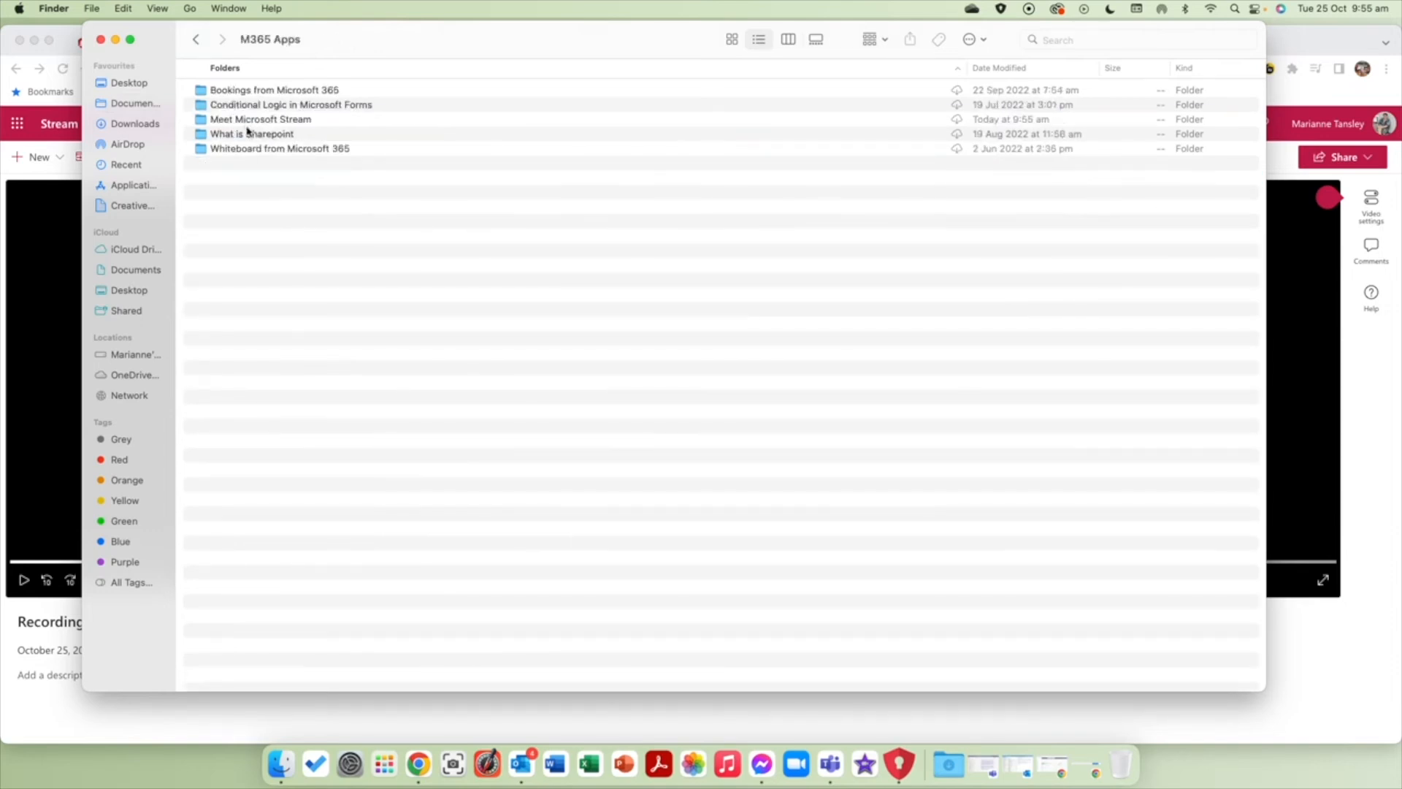
double_click(248, 122)
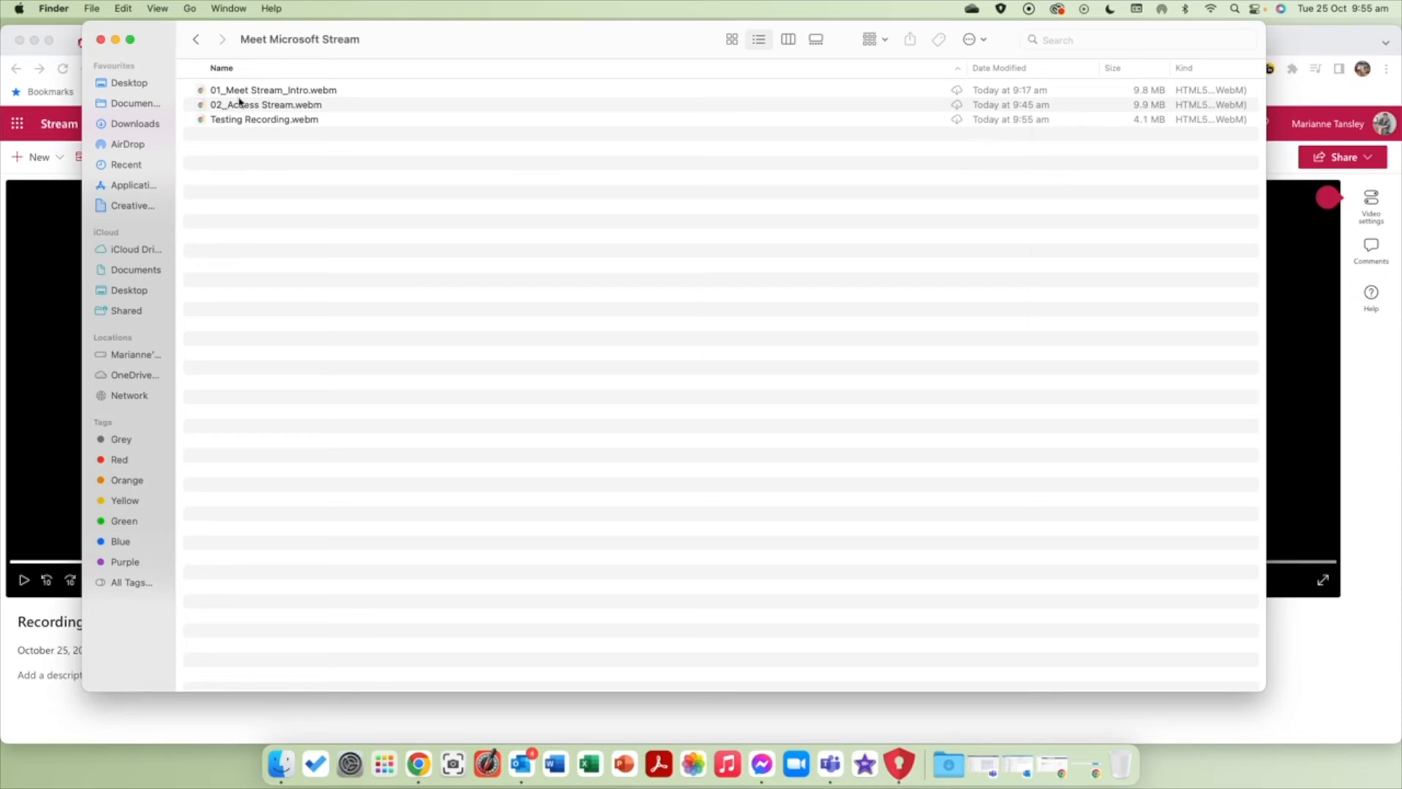
left_click(101, 41)
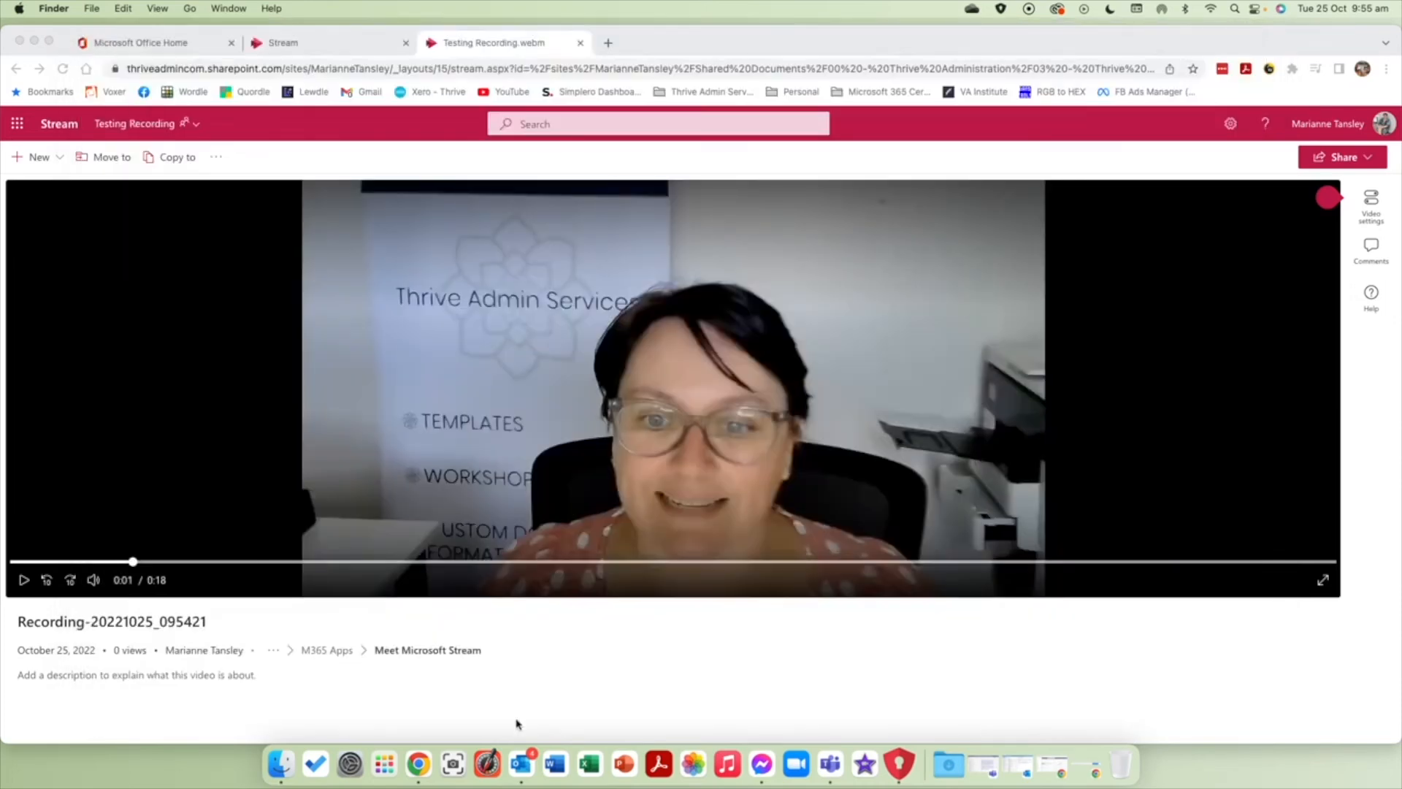
- Return to Stream in Chrome and examine the sharing options for the video without choosing any
left_click(1371, 162)
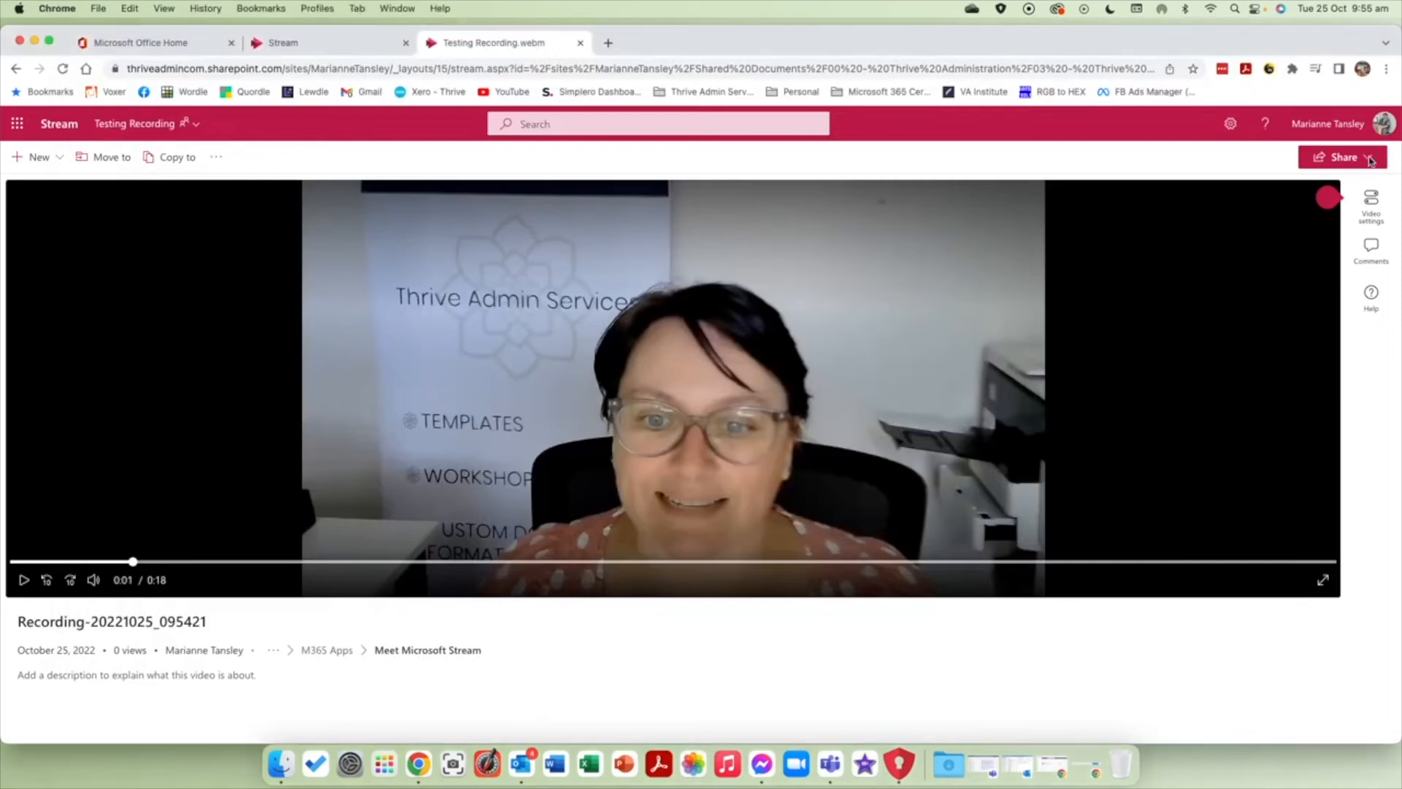
left_click(1368, 163)
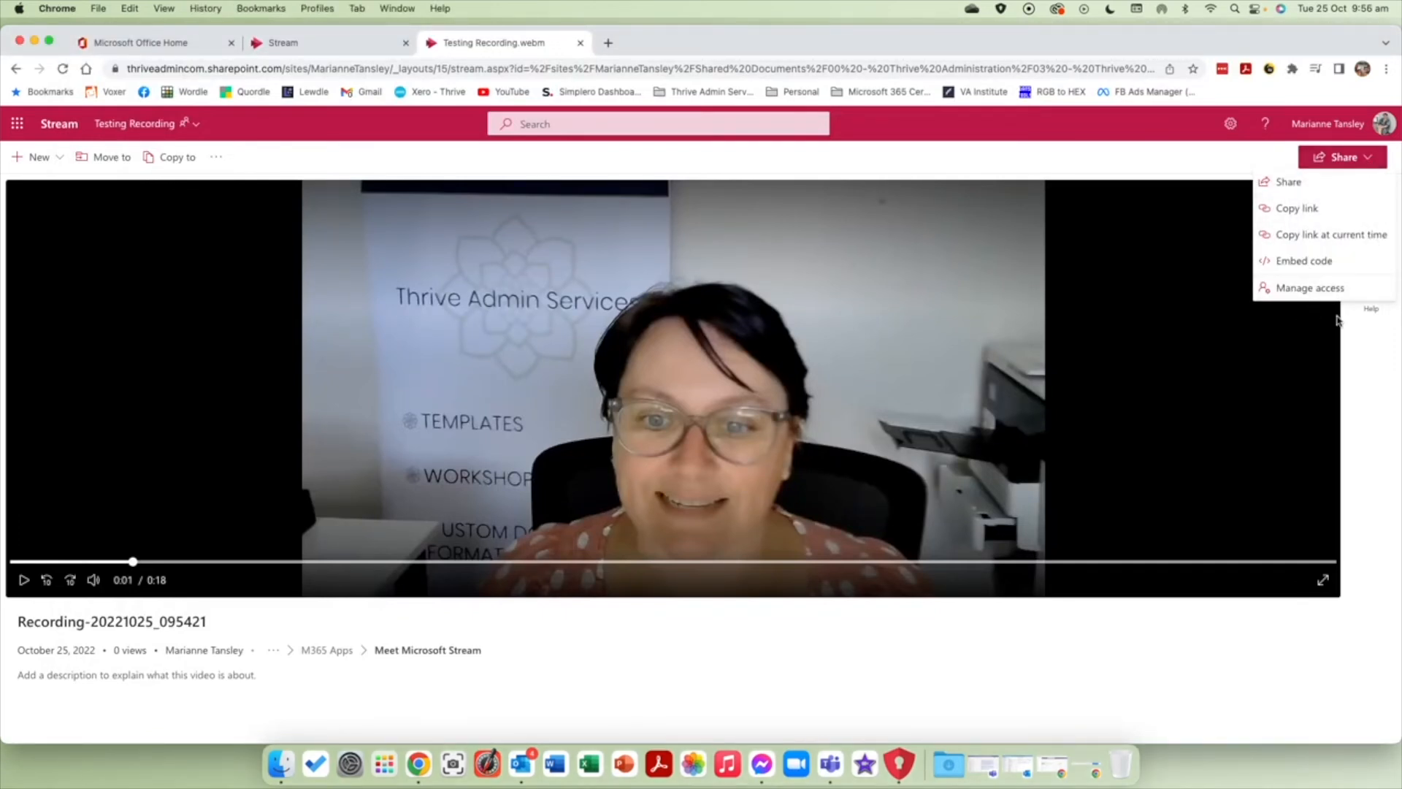
left_click(860, 735)
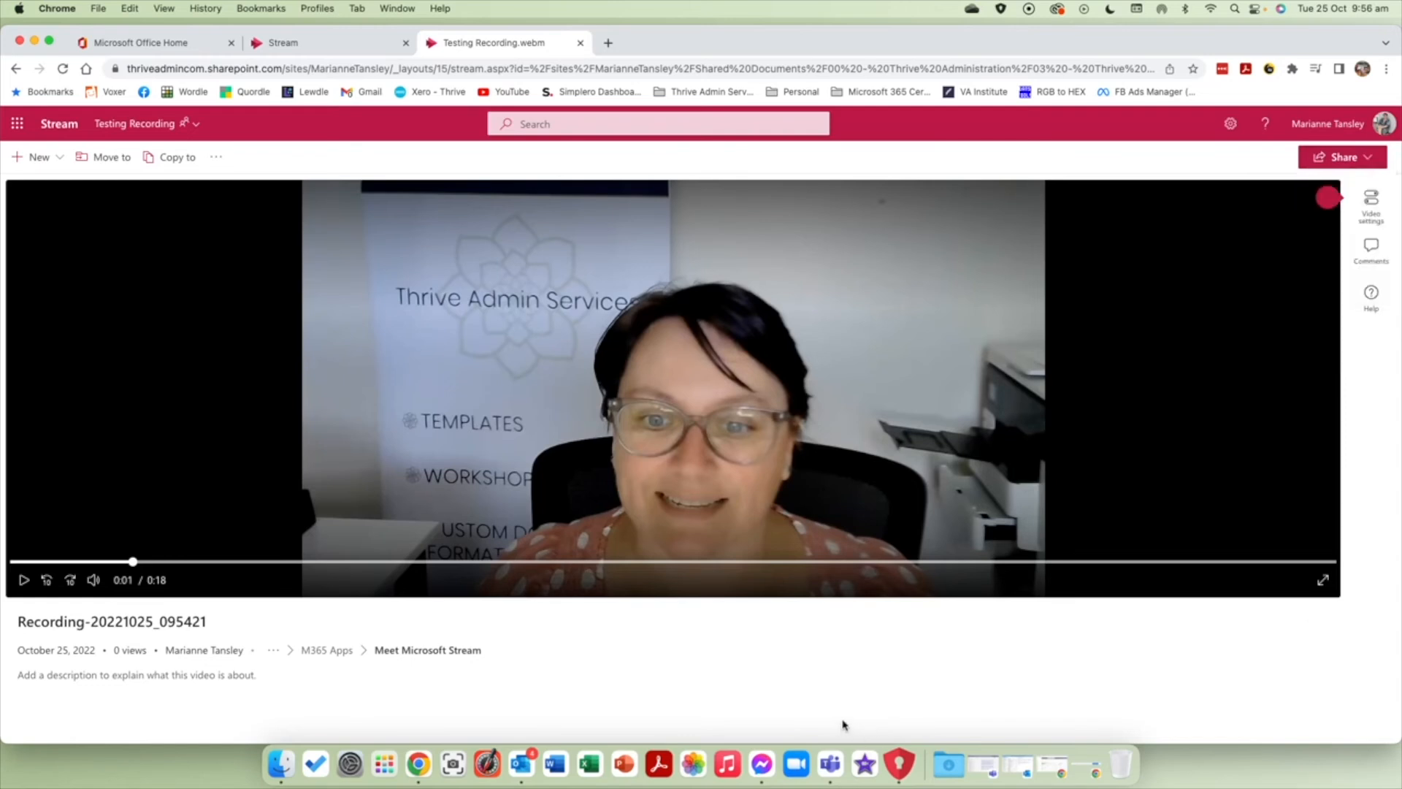